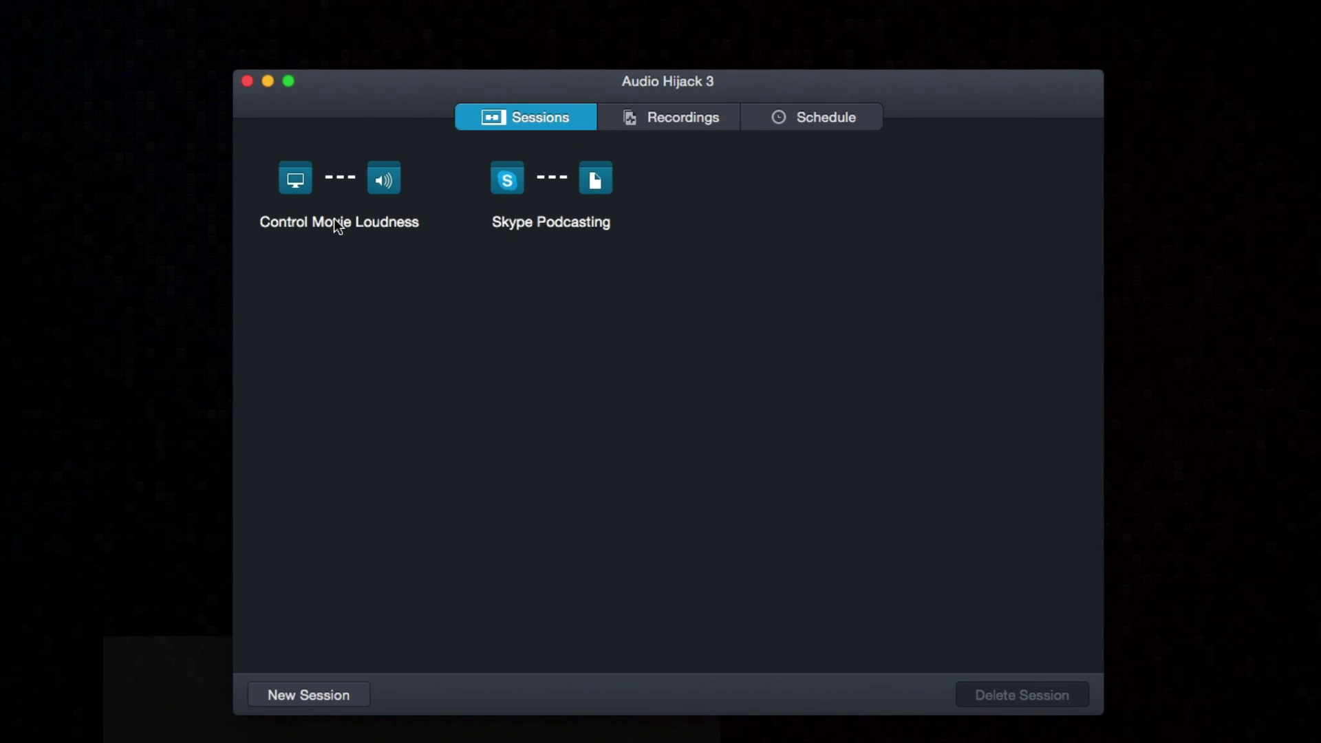
{"action": "double_click", "coordinate": [359, 230]}
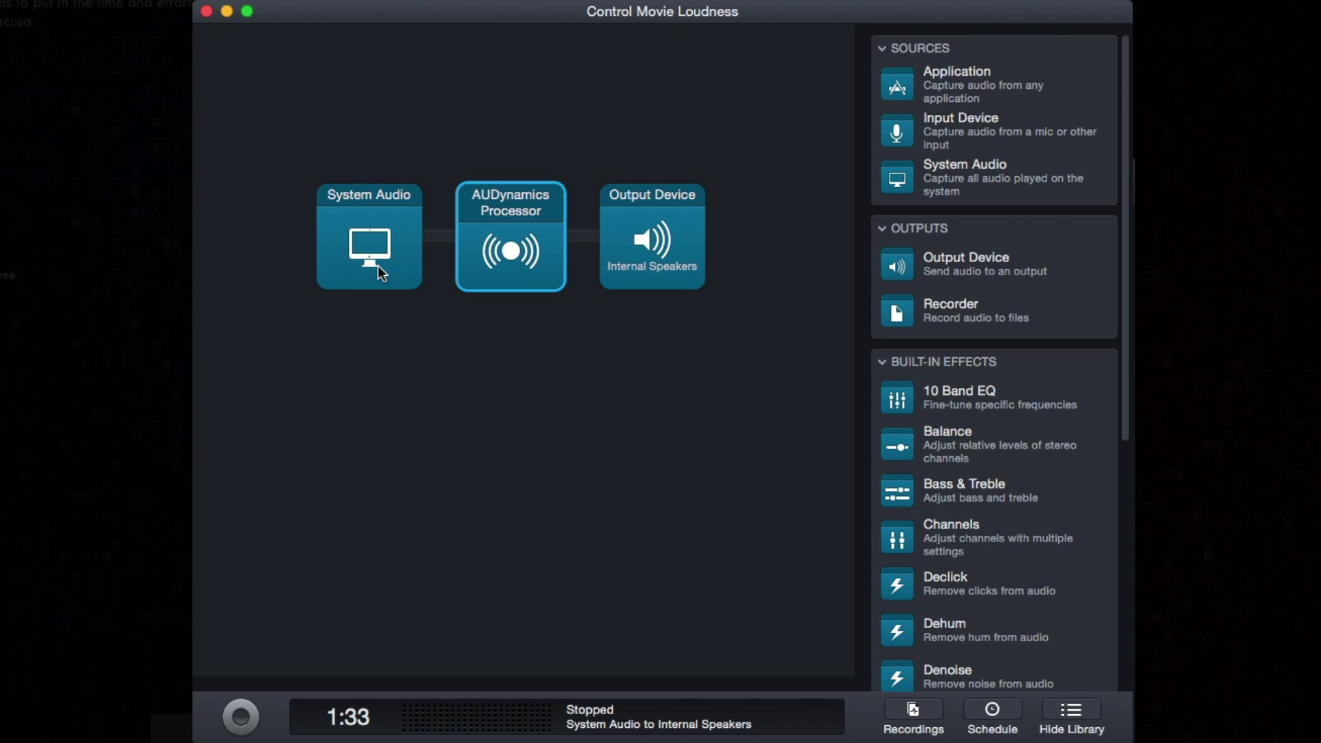
{"action": "left_click", "coordinate": [377, 266]}
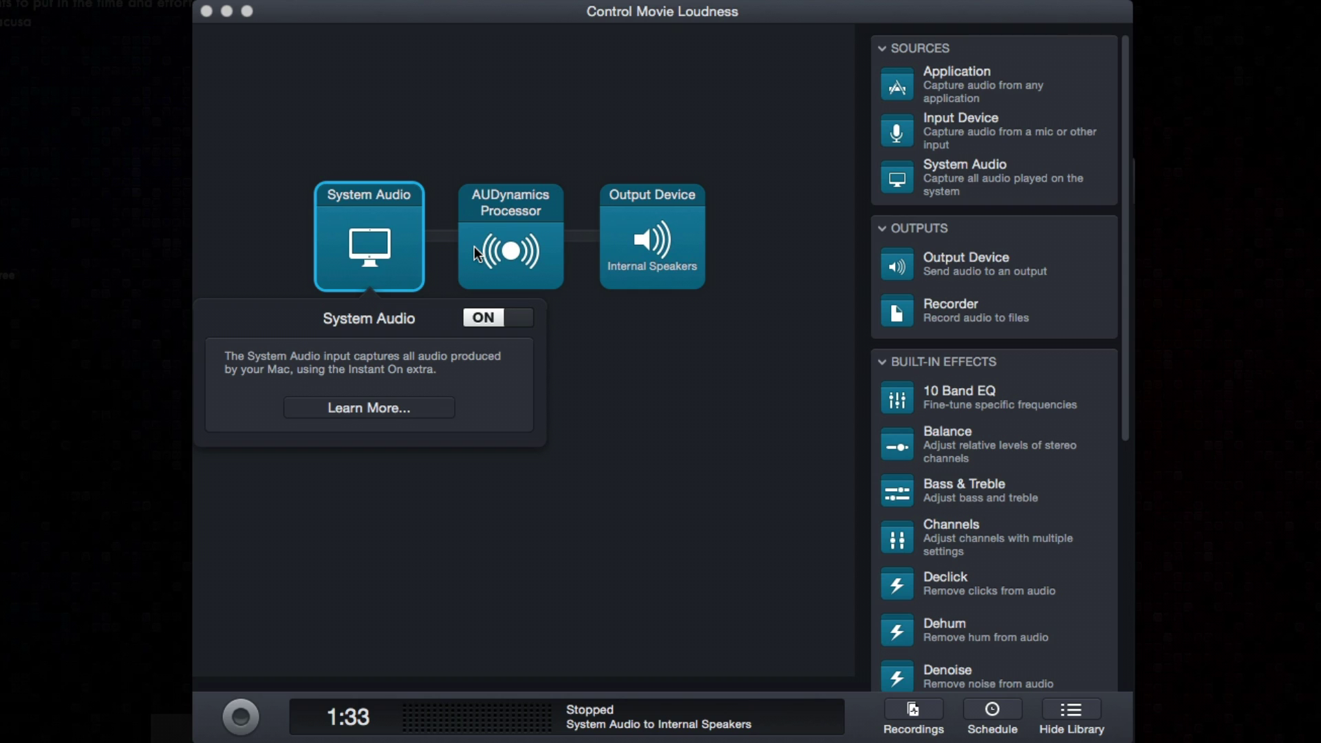
{"action": "left_click", "coordinate": [646, 247]}
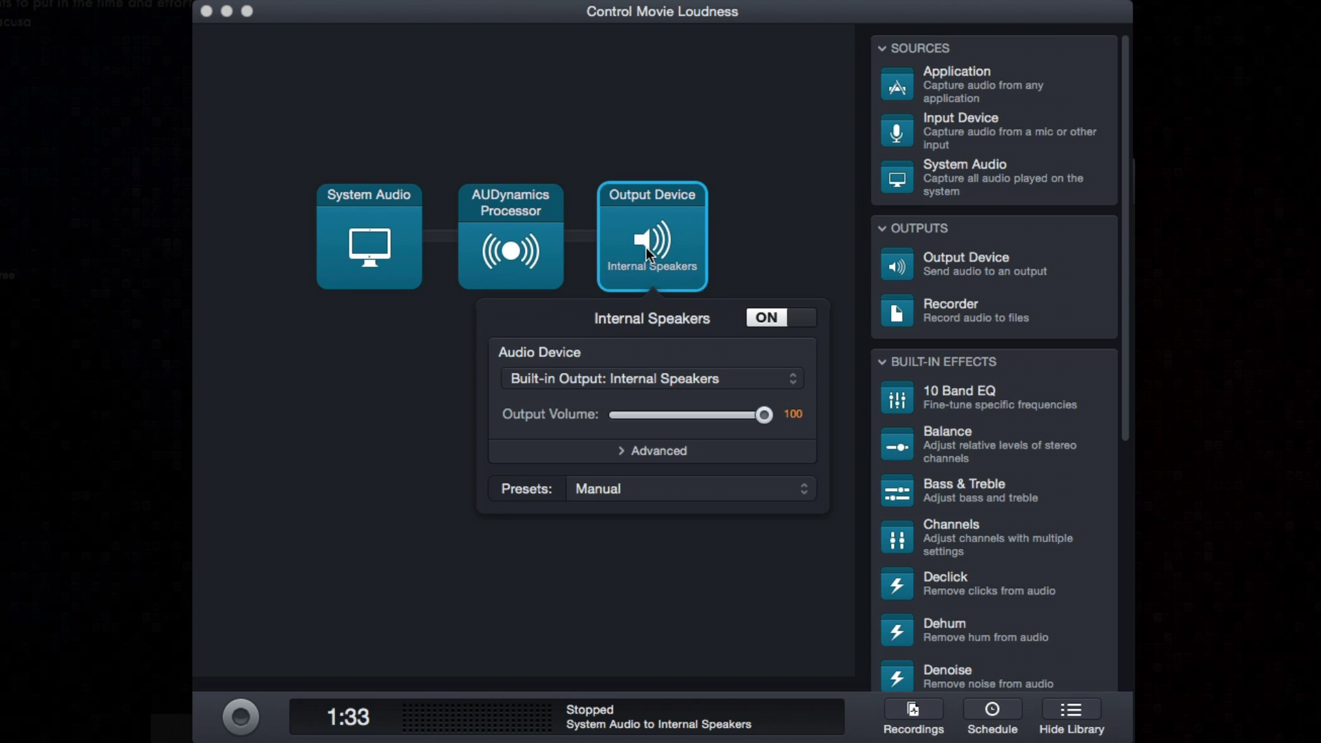
{"action": "left_click", "coordinate": [646, 248]}
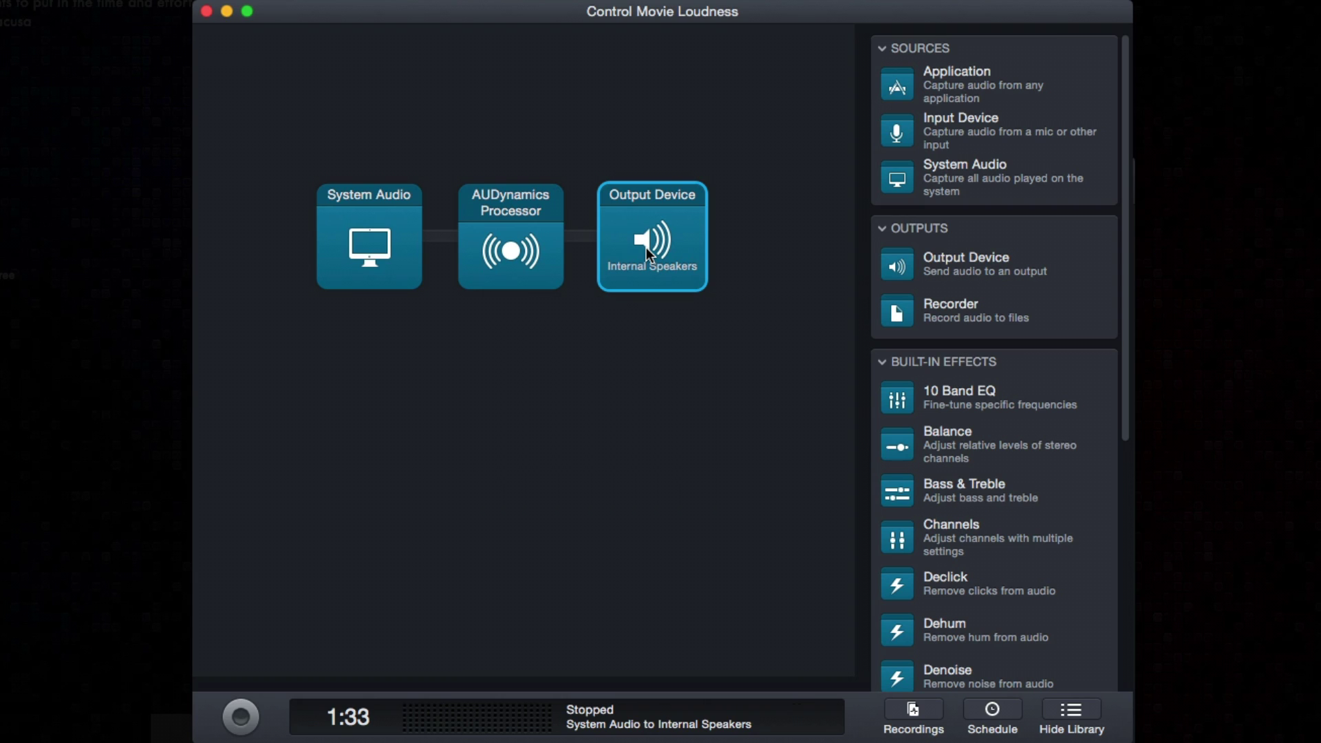
Open the AUDynamics Processor block to show its Manual-preset compression curve.
{"action": "left_click", "coordinate": [499, 245]}
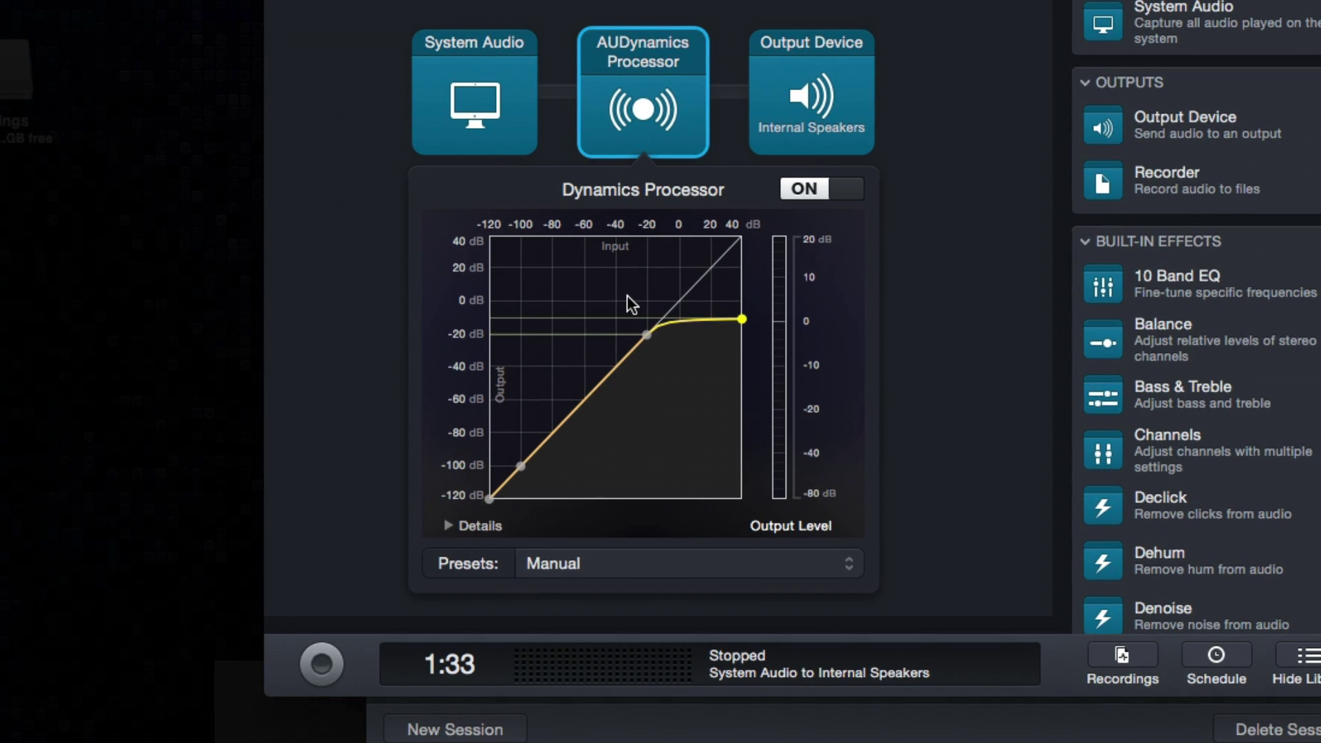
Drag the curve points to set Threshold -20.2 dB and Headroom 10.29 dB.
{"action": "left_click", "coordinate": [646, 336]}
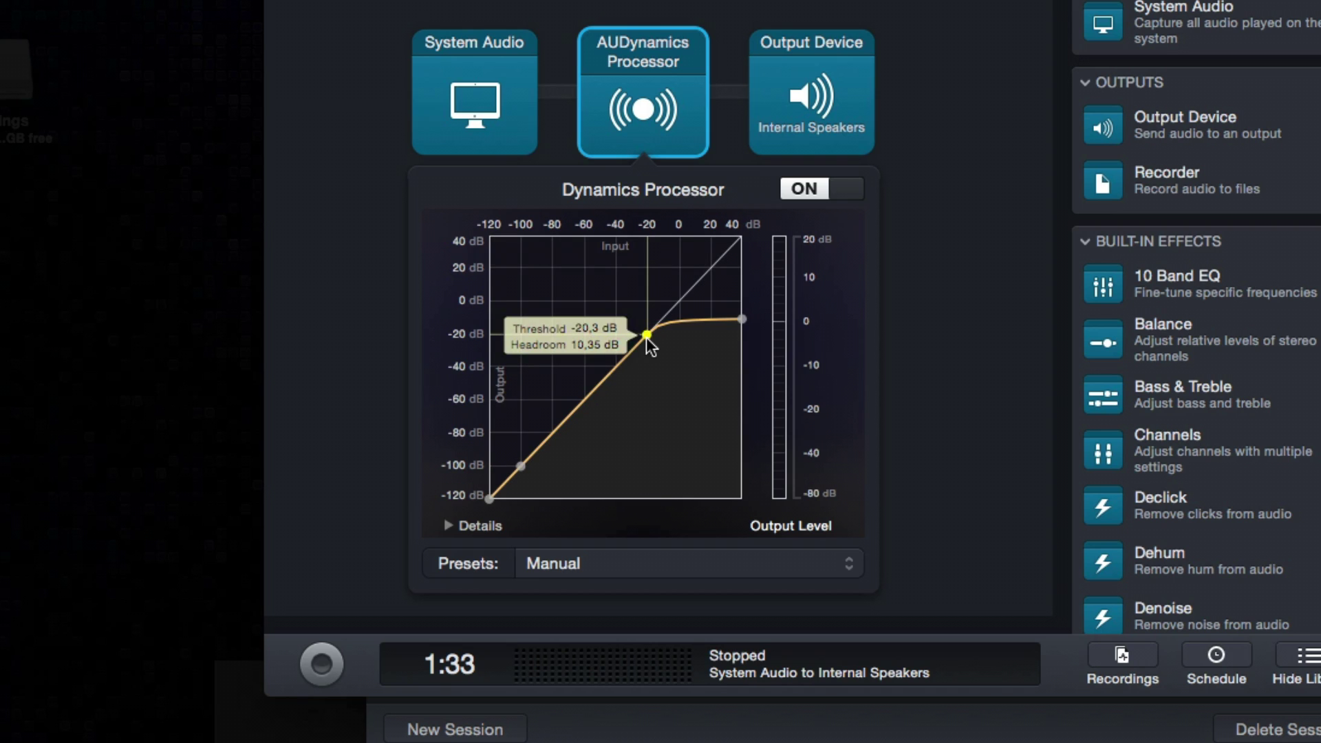
{"action": "left_click", "coordinate": [646, 336]}
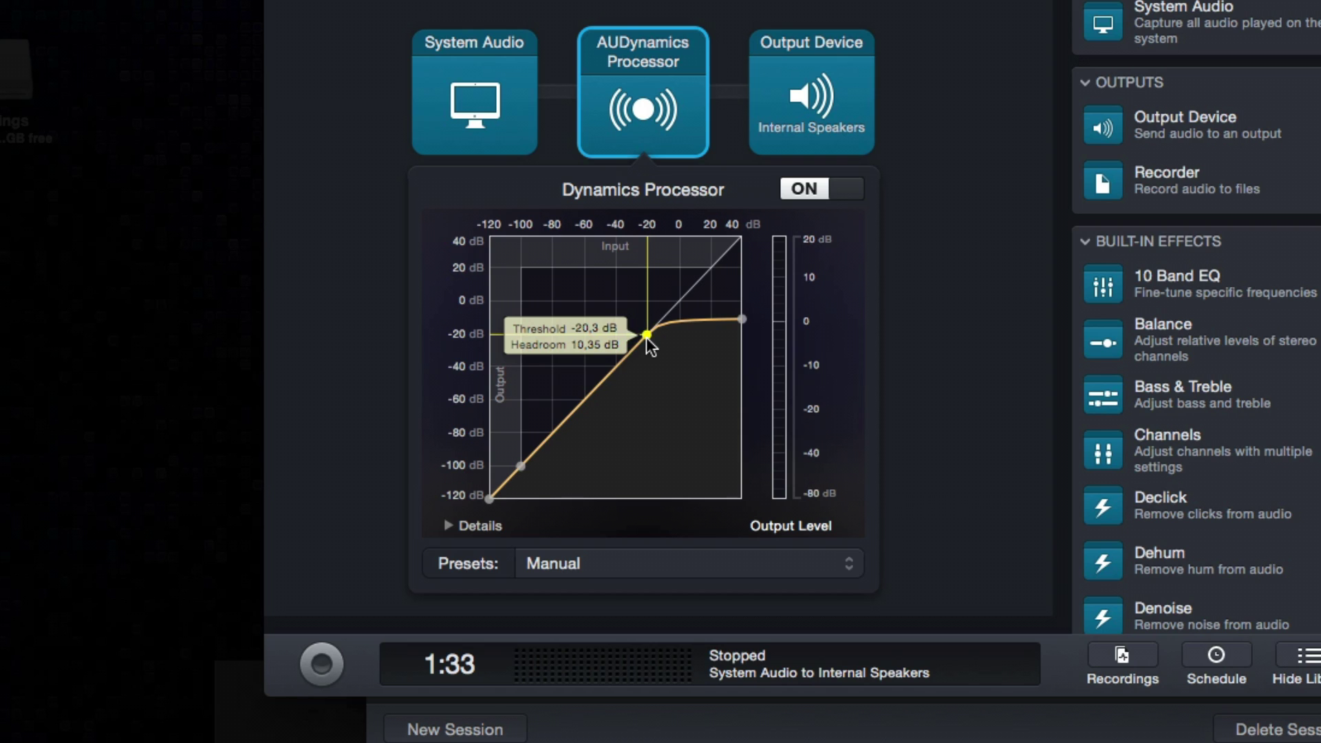
{"action": "left_click", "coordinate": [741, 319]}
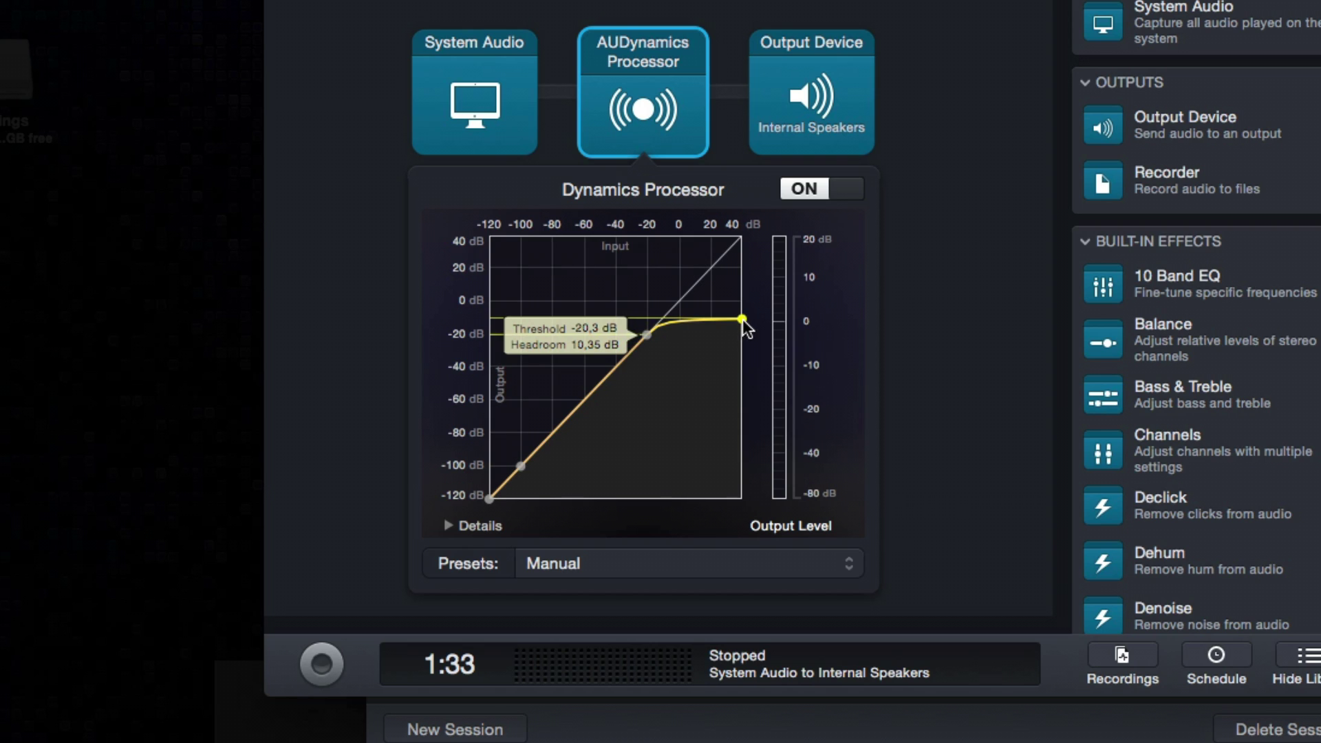
{"action": "mouse_move", "coordinate": [743, 320]}
{"action": "left_mouse_down"}
{"action": "mouse_move", "coordinate": [744, 310]}
{"action": "mouse_move", "coordinate": [750, 344]}
{"action": "left_mouse_up"}
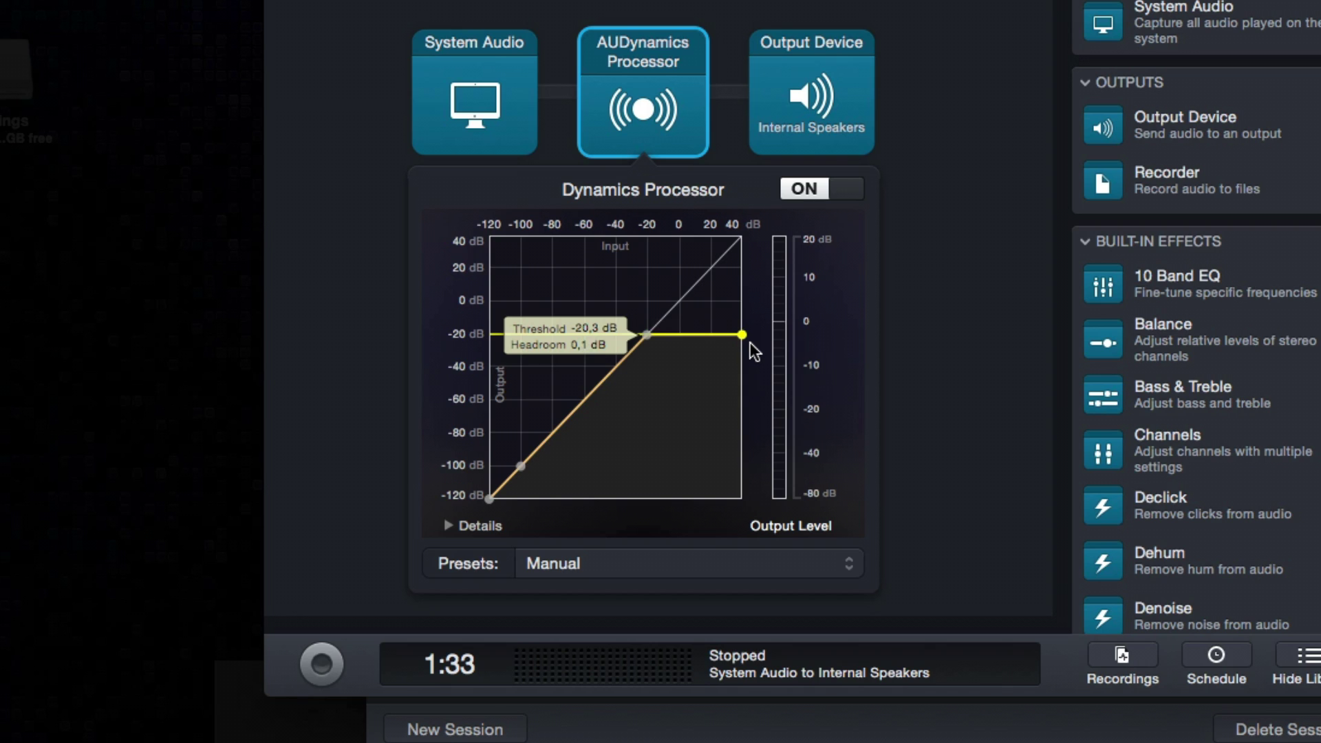
{"action": "left_click_drag", "start_coordinate": [754, 352], "coordinate": [756, 324]}
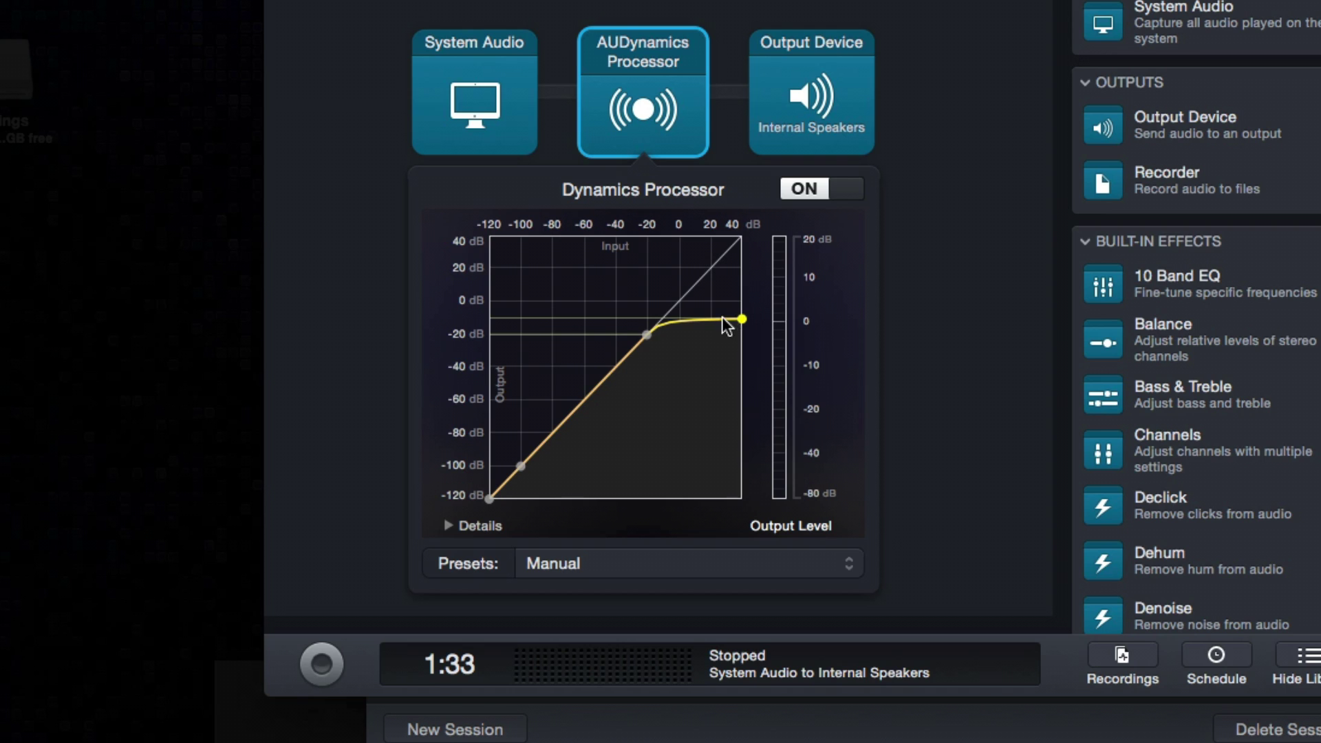
{"action": "left_click_drag", "start_coordinate": [741, 319], "coordinate": [742, 405]}
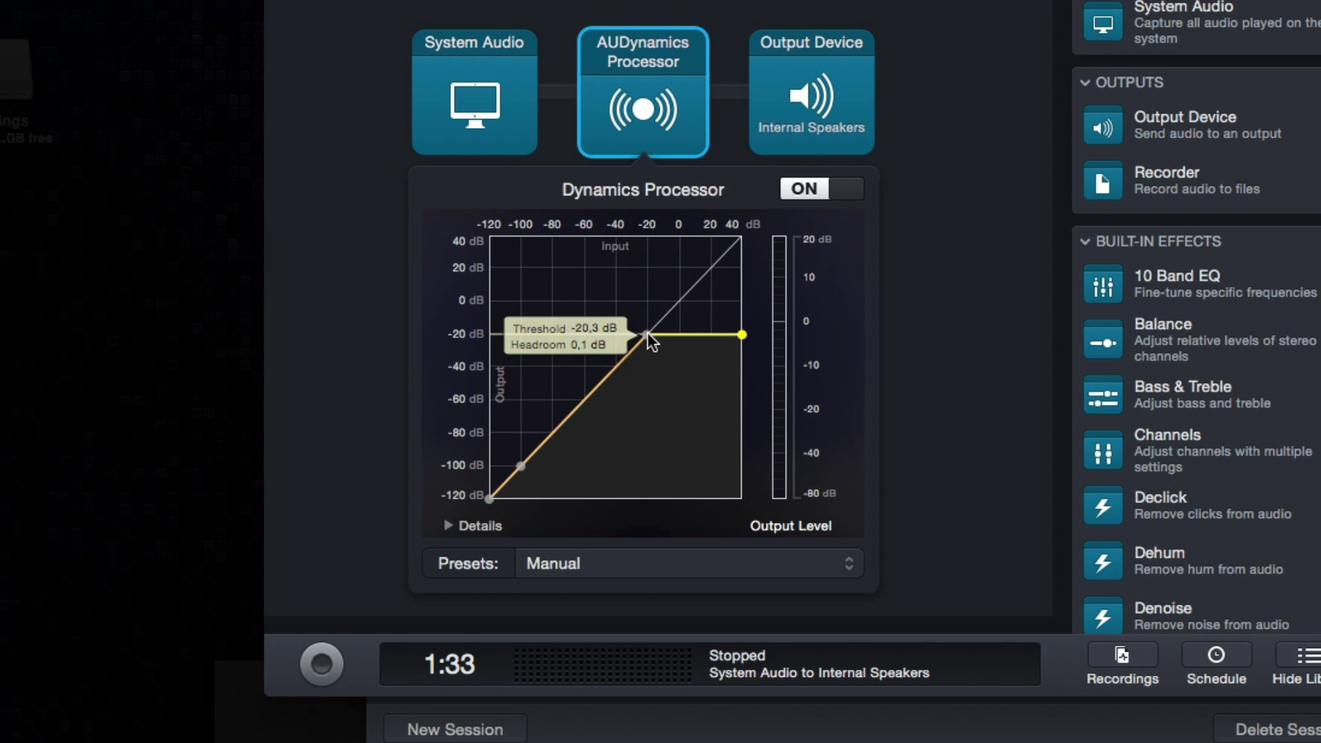
{"action": "mouse_move", "coordinate": [646, 332]}
{"action": "left_mouse_down"}
{"action": "mouse_move", "coordinate": [584, 440]}
{"action": "mouse_move", "coordinate": [585, 398]}
{"action": "mouse_move", "coordinate": [654, 315]}
{"action": "mouse_move", "coordinate": [648, 334]}
{"action": "left_mouse_up"}
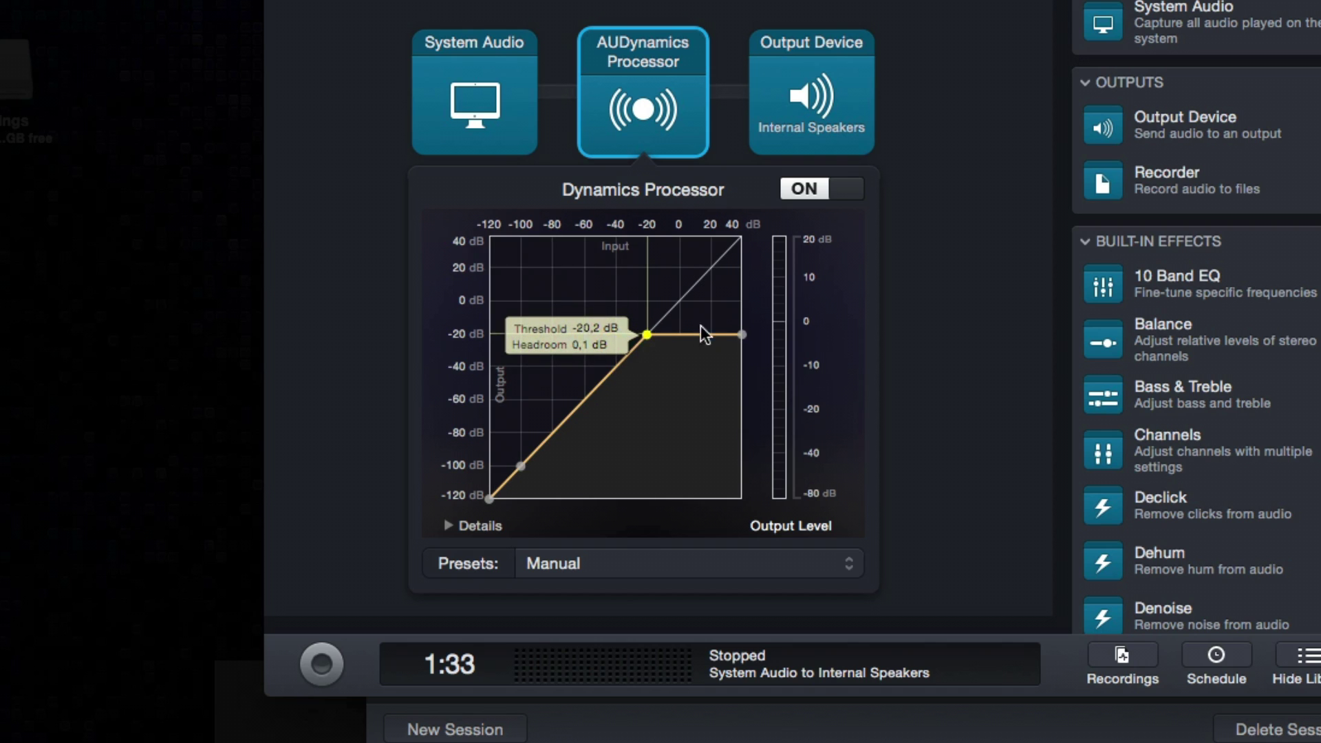
{"action": "left_click_drag", "start_coordinate": [736, 336], "coordinate": [744, 321]}
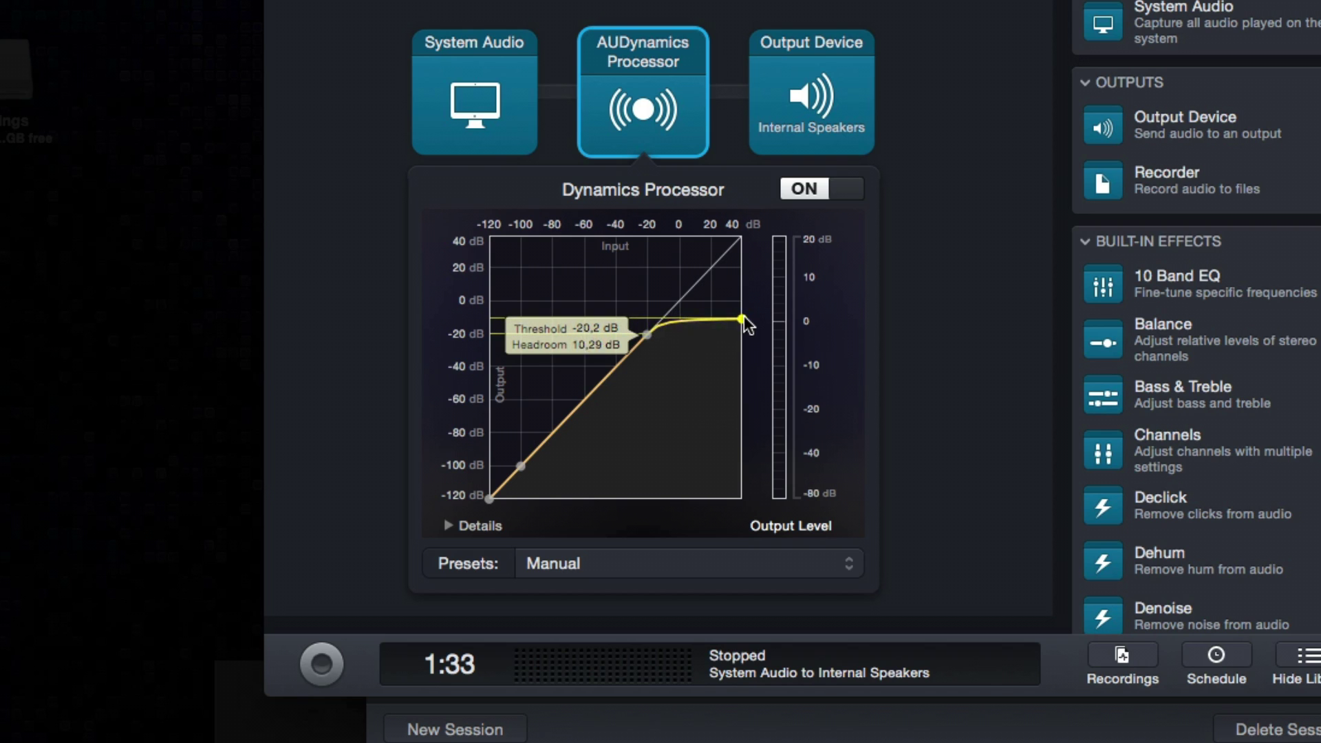
Expand Details to reveal attack 0.103 s, release 0.105 s and master gain 0.0 dB.
{"action": "left_click", "coordinate": [448, 523]}
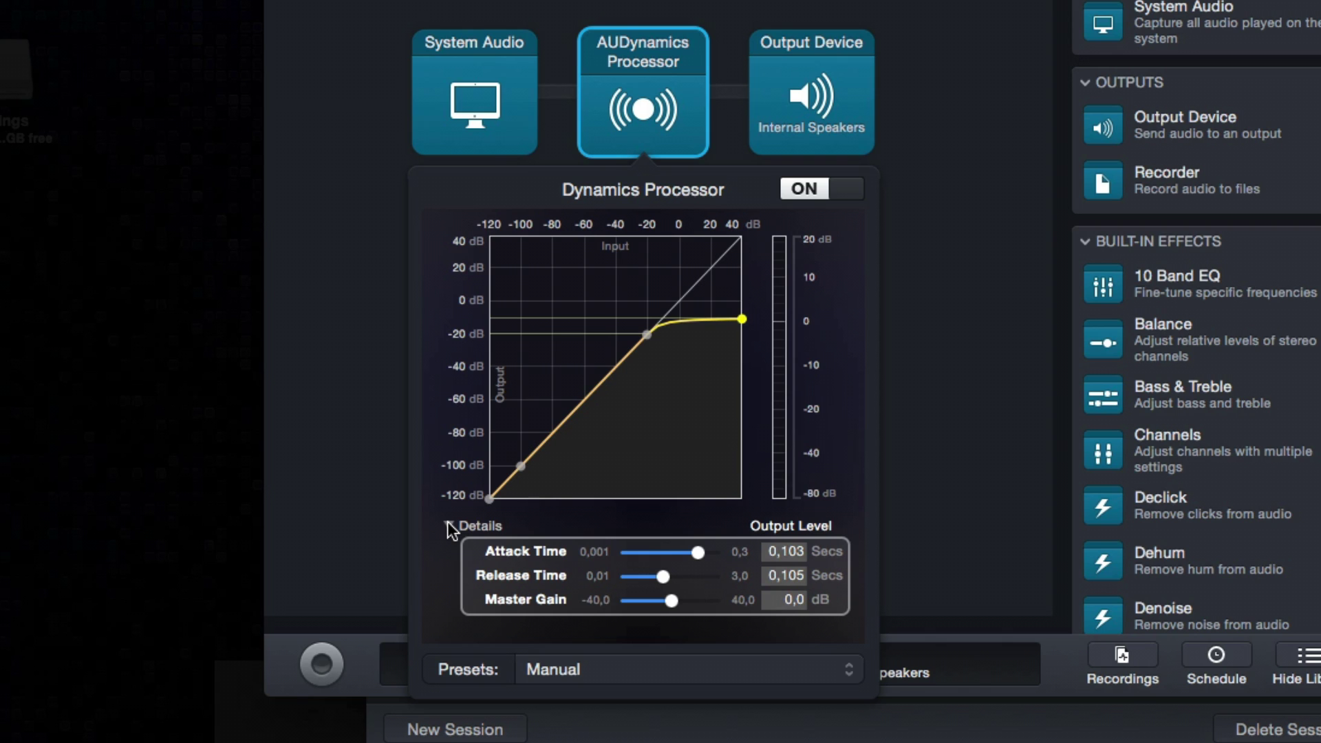
Close the compressor settings, start the movie loudness session, and bring Plex Home Theater forward.
{"action": "left_click", "coordinate": [337, 438]}
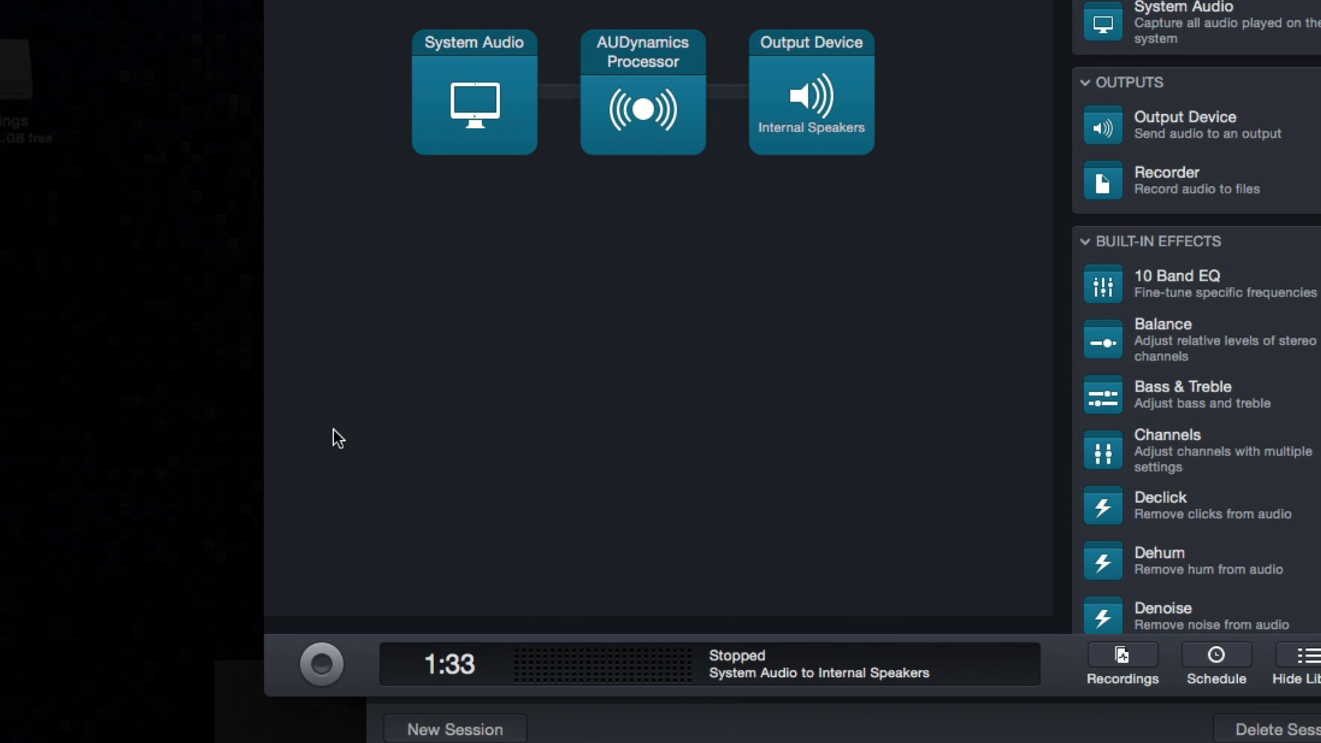
{"action": "left_click", "coordinate": [320, 664]}
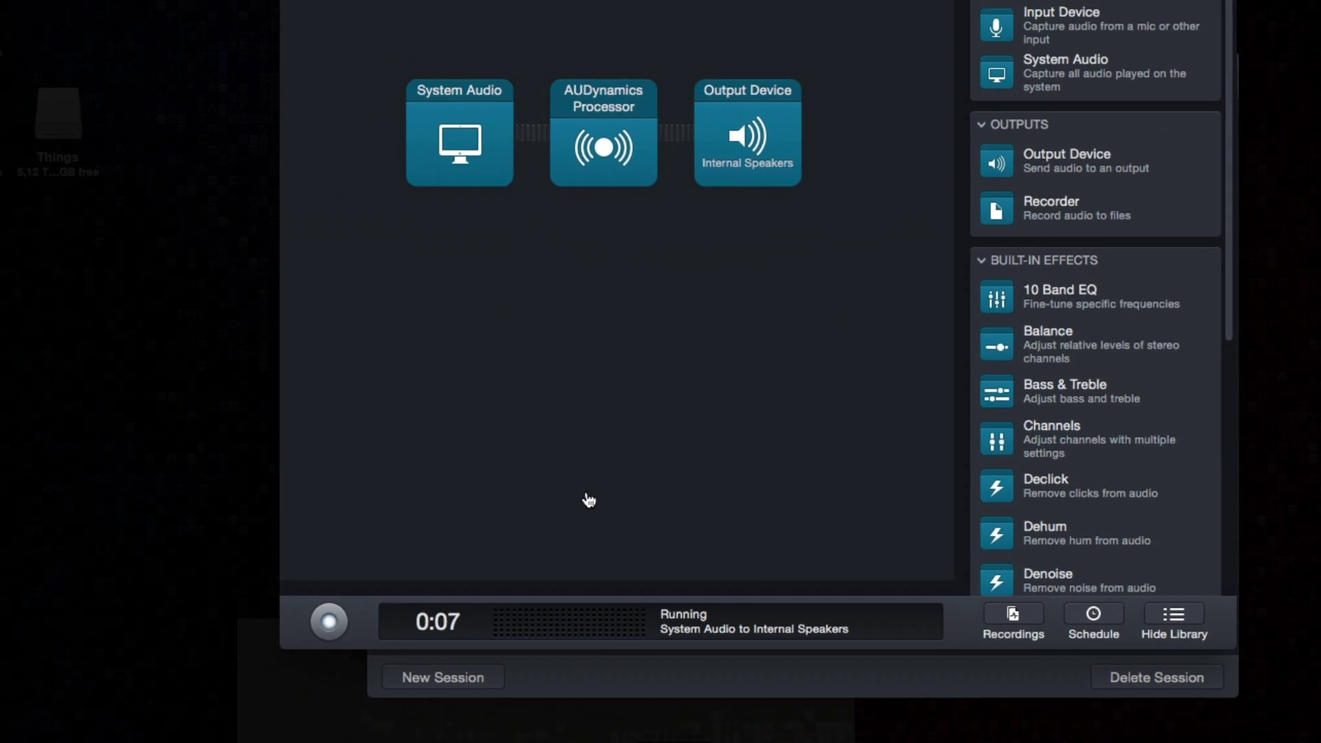
{"action": "key", "text": "super+Tab"}
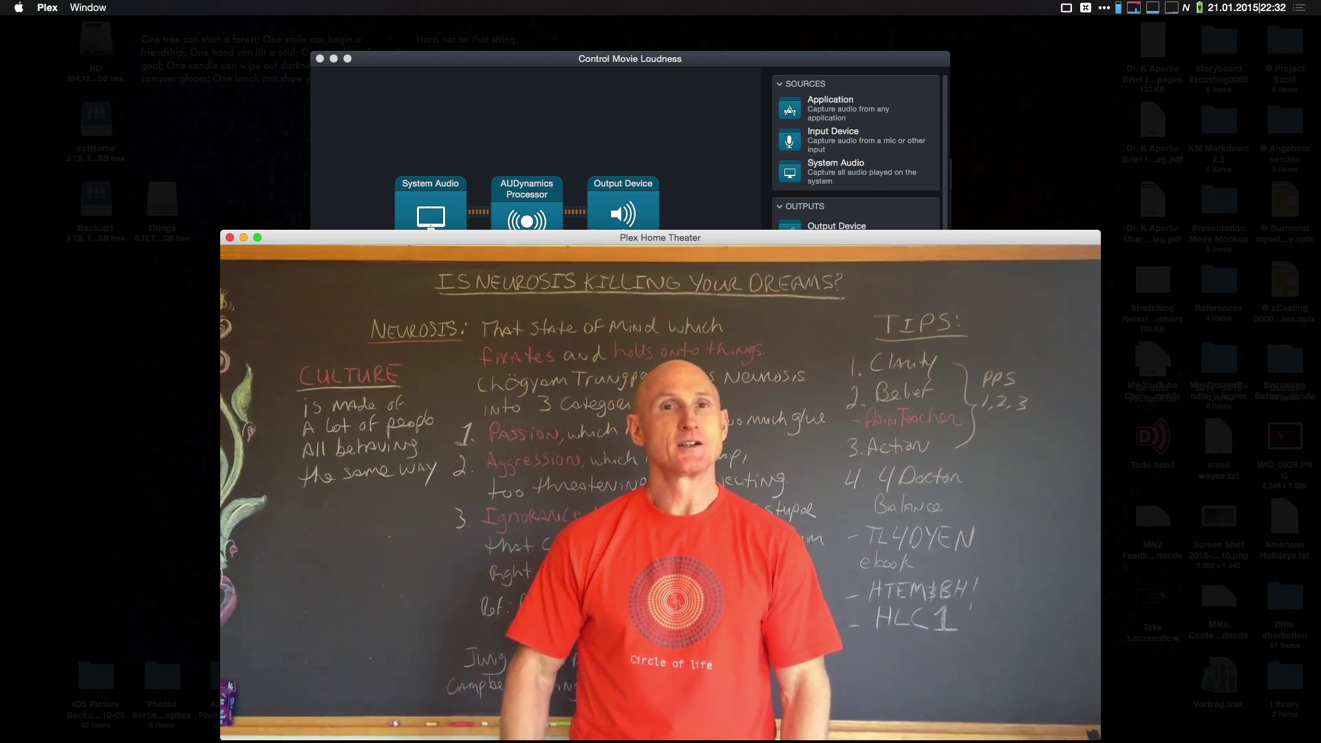
Pause the Plex movie and add a 10 Band EQ after AUDynamics Processor.
{"action": "key", "text": "space"}
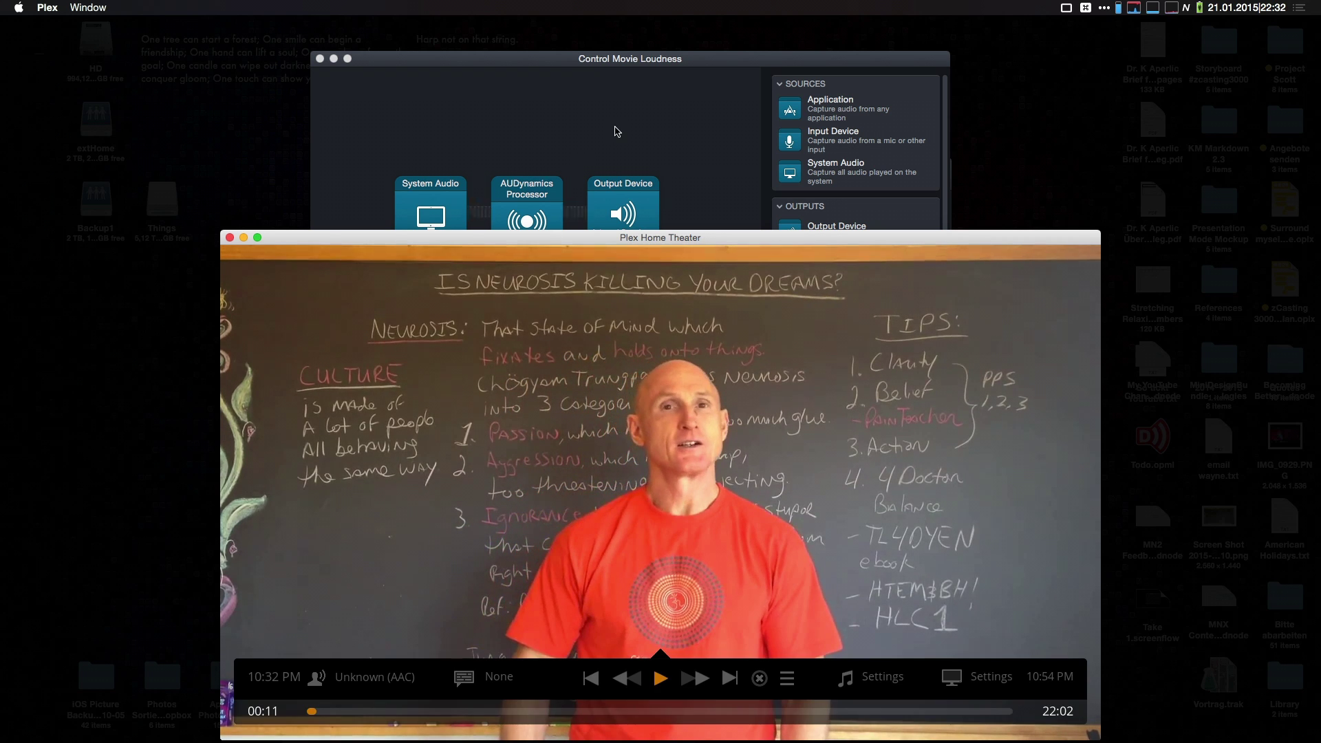
{"action": "left_click", "coordinate": [617, 131]}
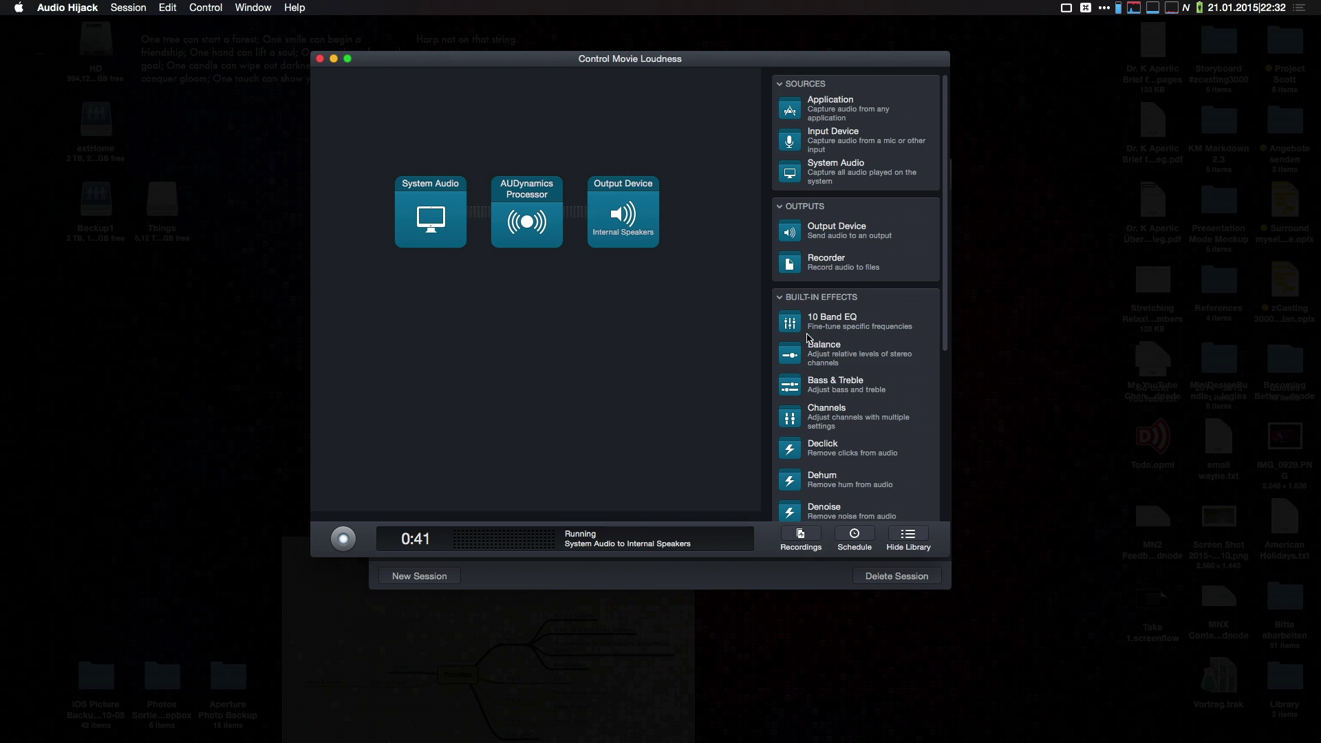
{"action": "left_click_drag", "start_coordinate": [822, 330], "coordinate": [629, 312]}
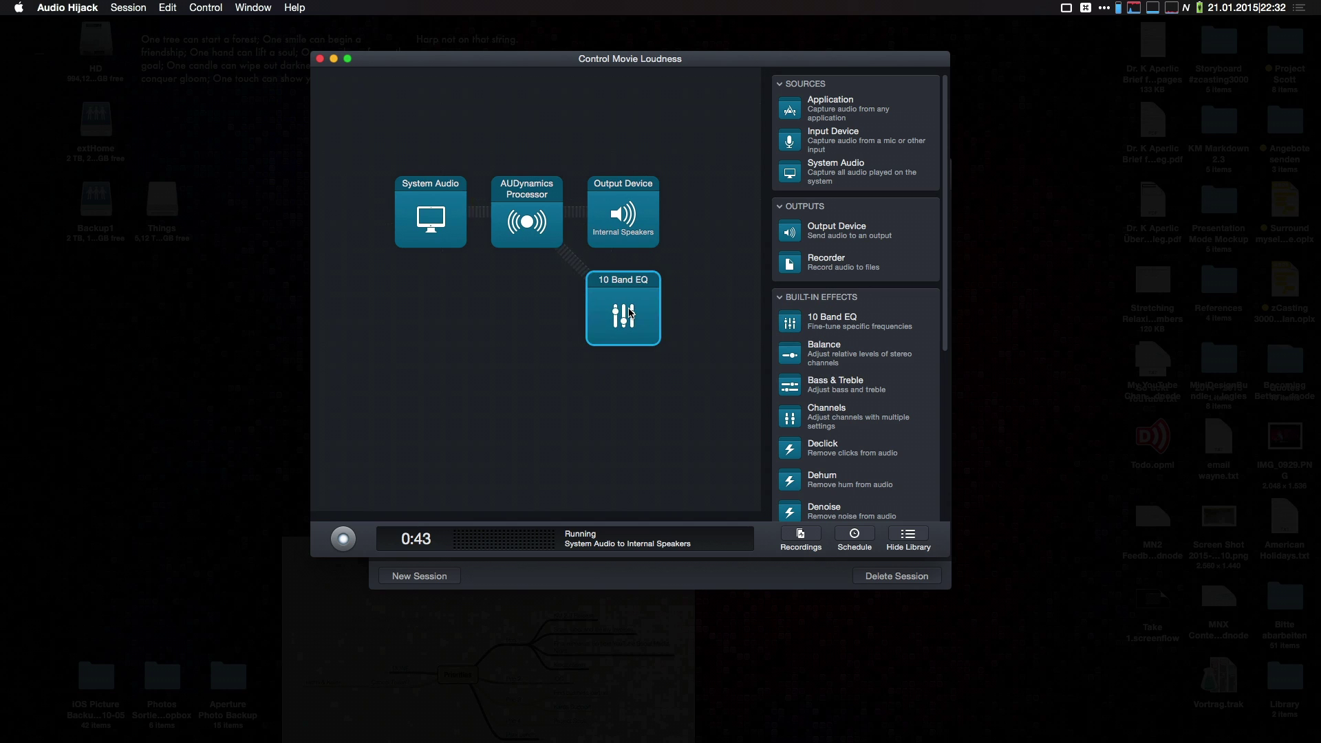
{"action": "left_click", "coordinate": [629, 234]}
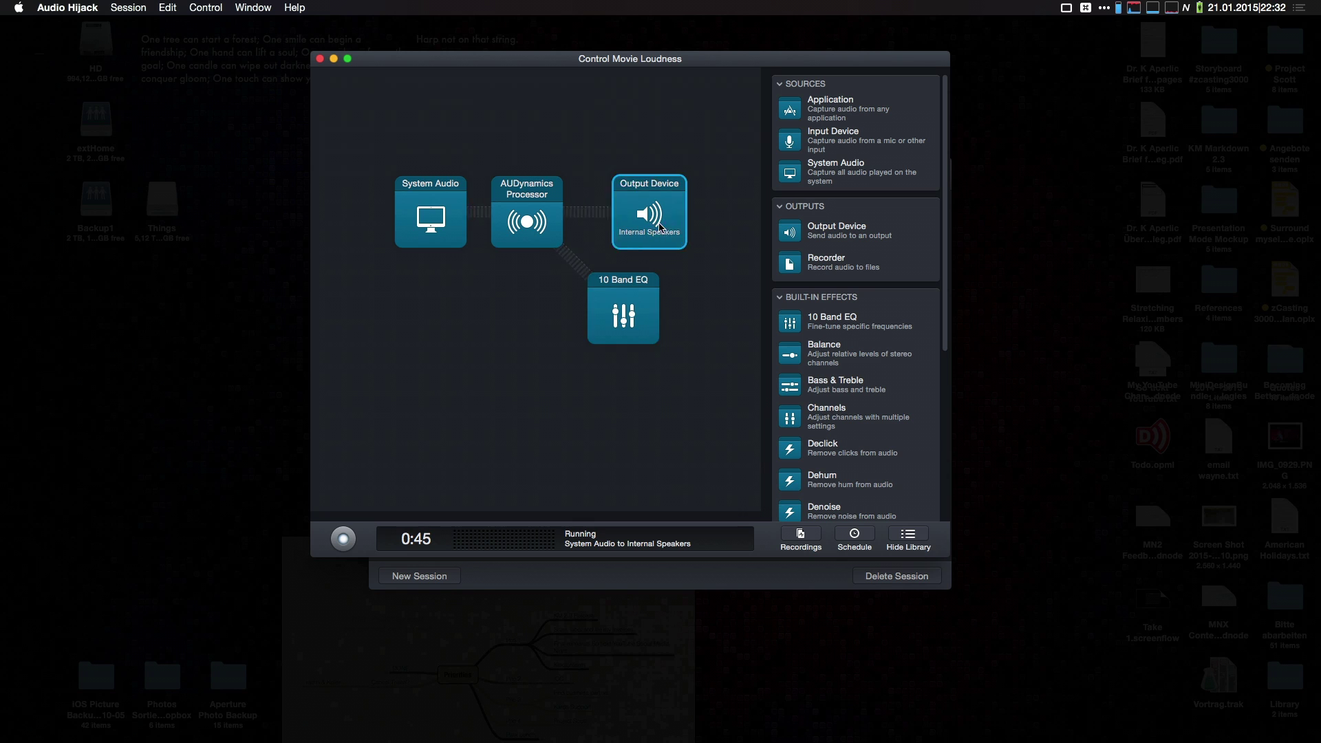
Place the 10 Band EQ before the output and boost its 500 Hz band to +12 dB.
{"action": "left_click_drag", "start_coordinate": [578, 303], "coordinate": [577, 204]}
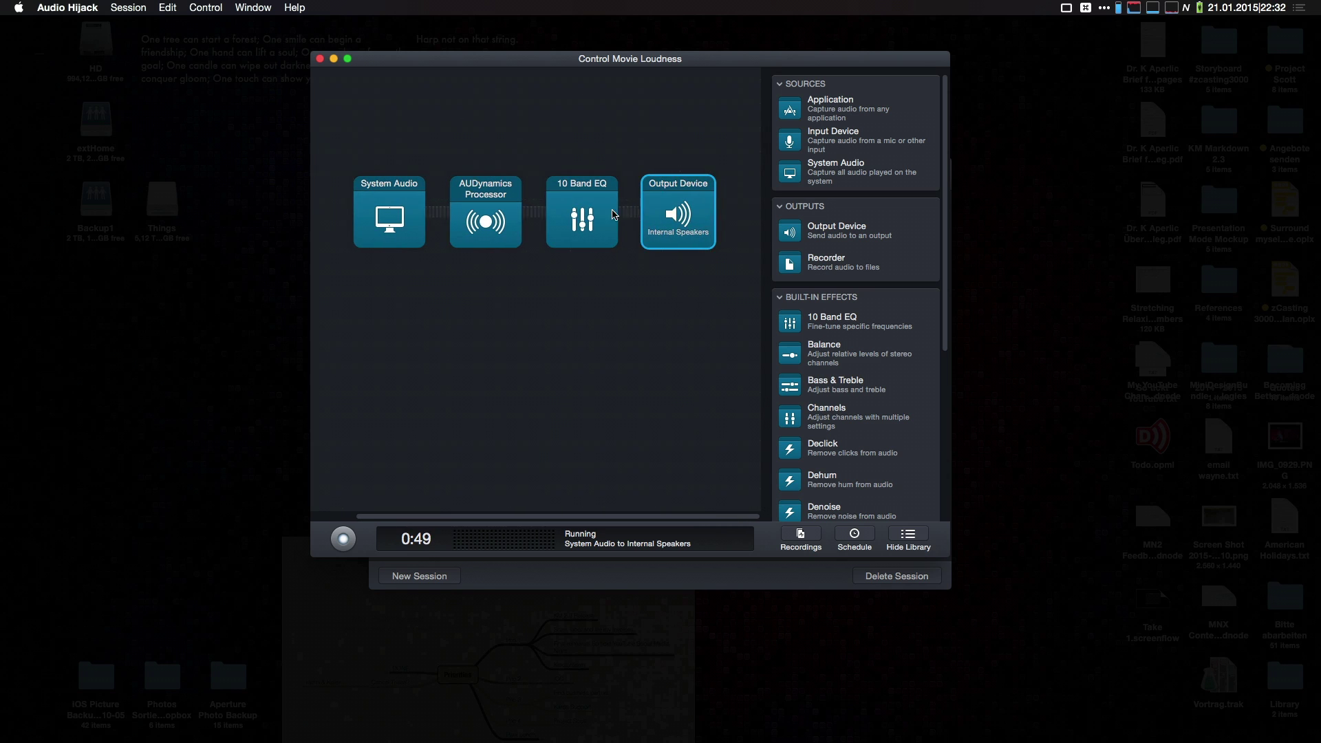
{"action": "left_click", "coordinate": [581, 219]}
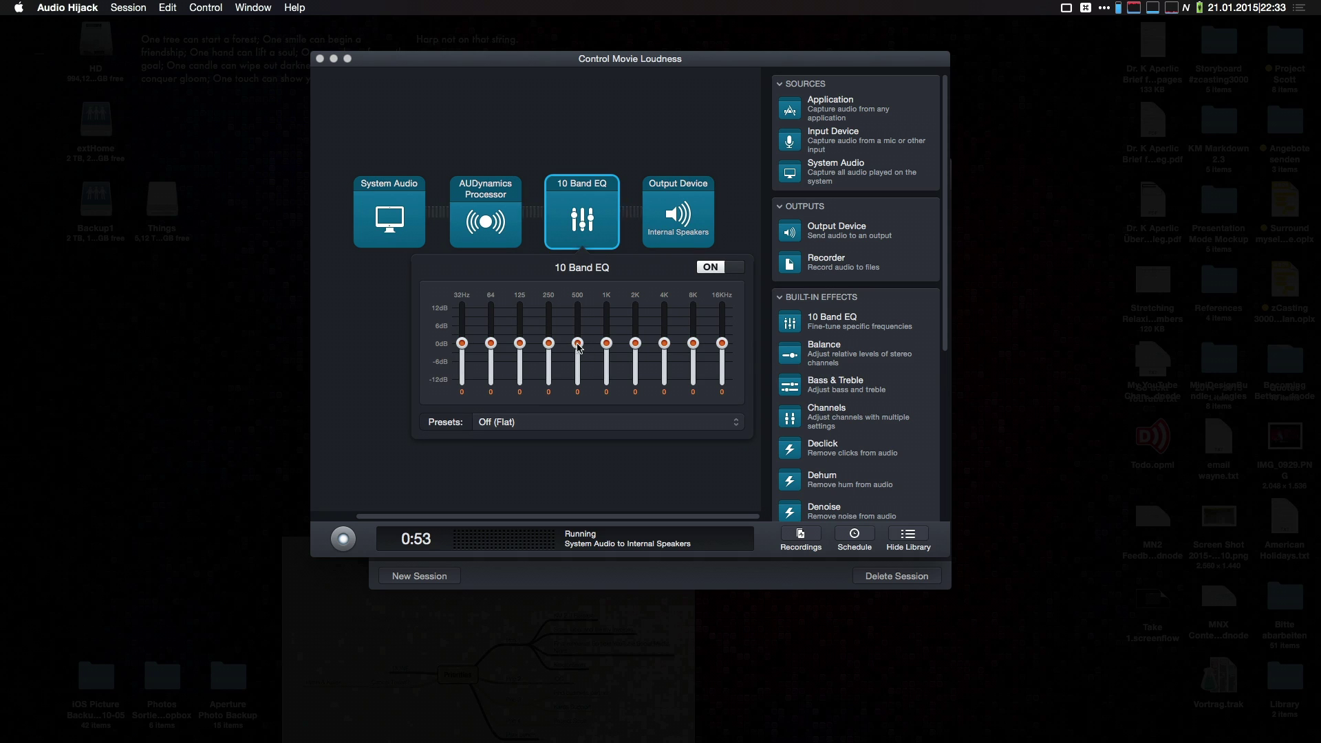
{"action": "left_click_drag", "start_coordinate": [575, 344], "coordinate": [577, 294]}
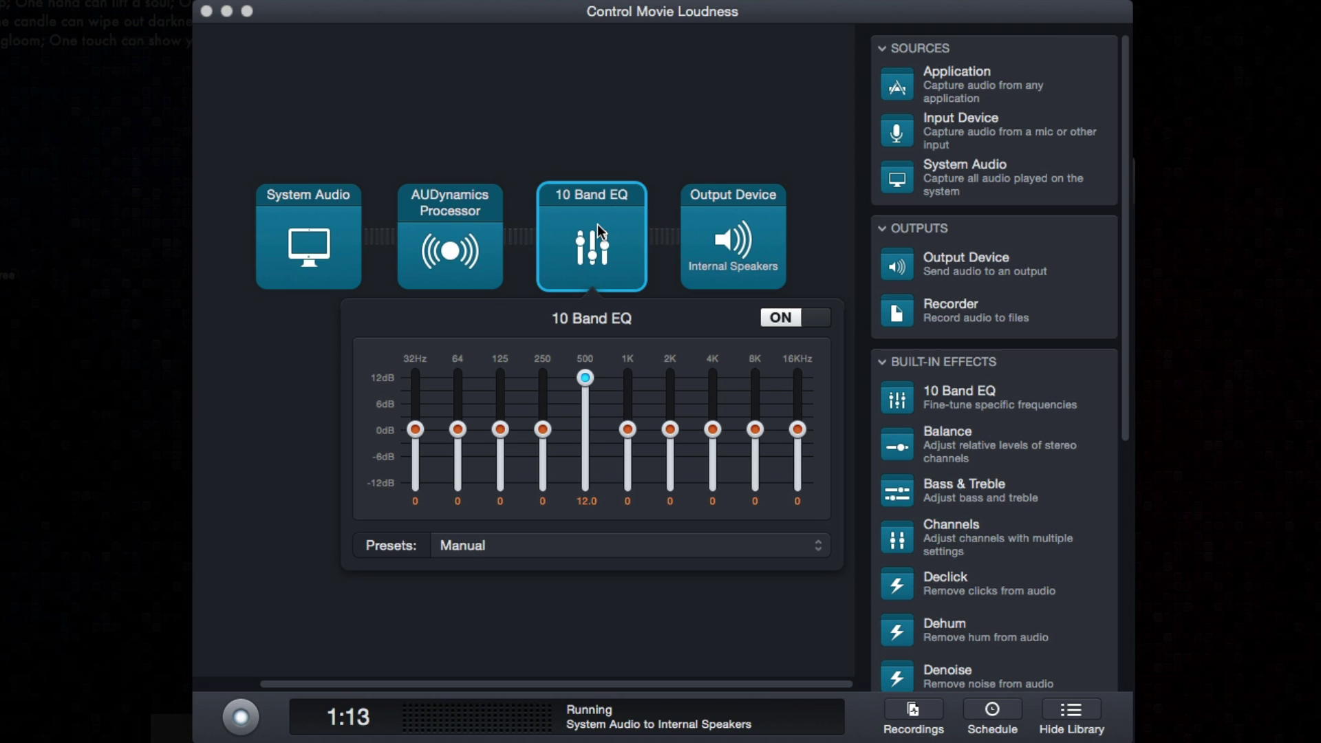
Delete the 10 Band EQ and reconnect the chain to close the gap.
{"action": "left_click", "coordinate": [598, 229]}
{"action": "key", "text": "Delete"}
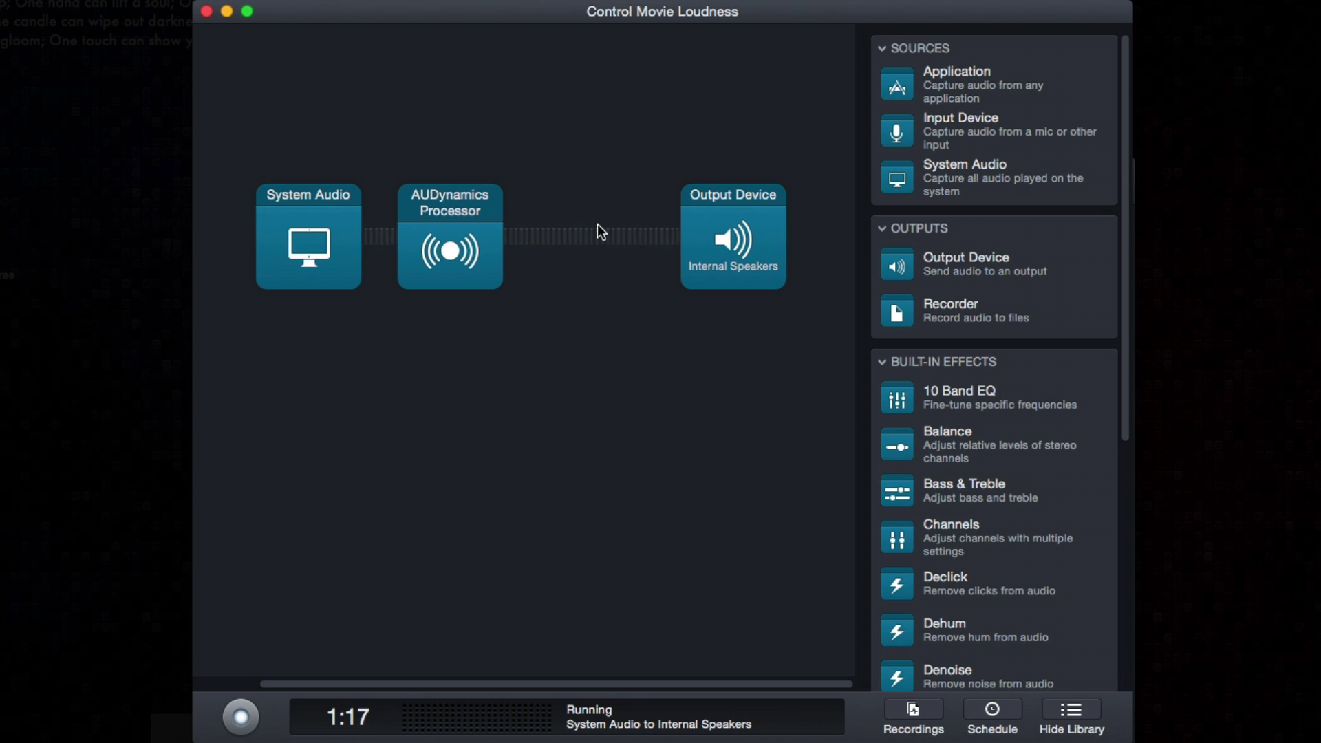
{"action": "left_click_drag", "start_coordinate": [717, 224], "coordinate": [572, 221]}
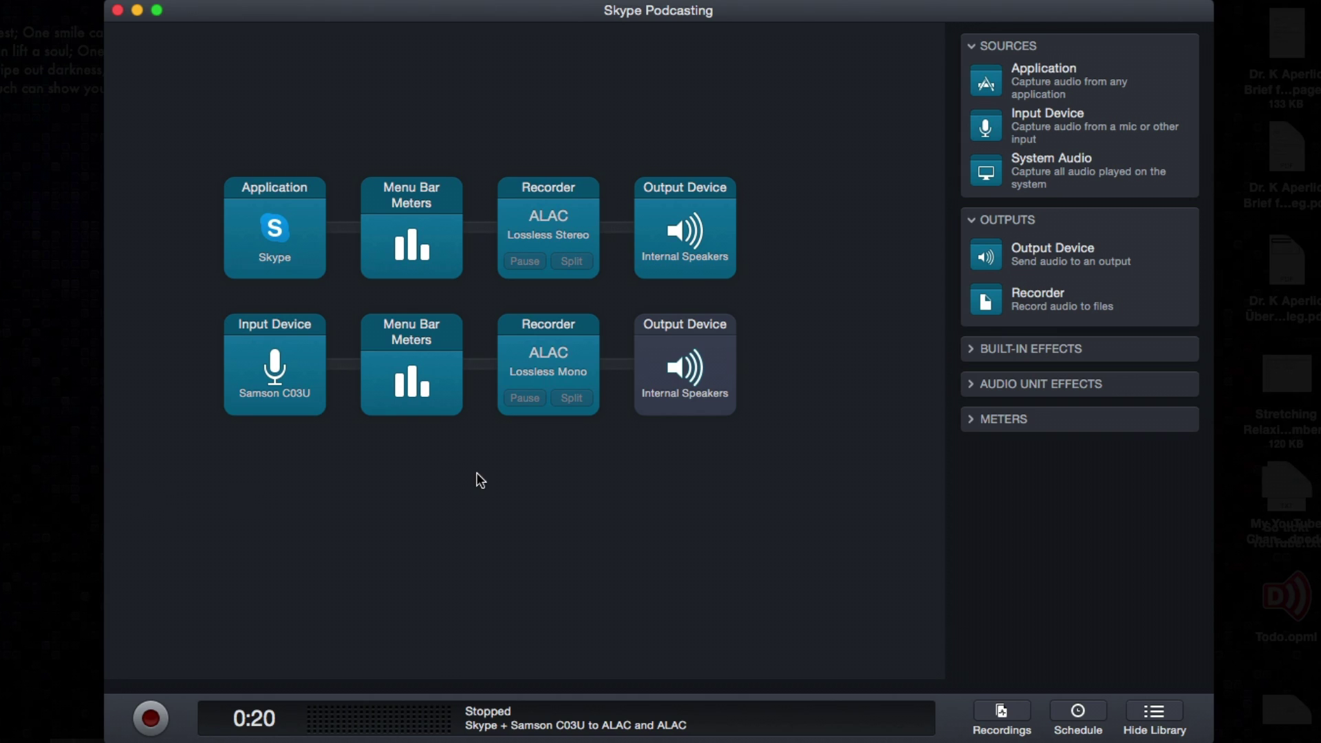
{"action": "left_click_drag", "start_coordinate": [481, 480], "coordinate": [564, 203]}
{"action": "left_click", "coordinate": [545, 540]}
{"action": "left_click", "coordinate": [373, 218]}
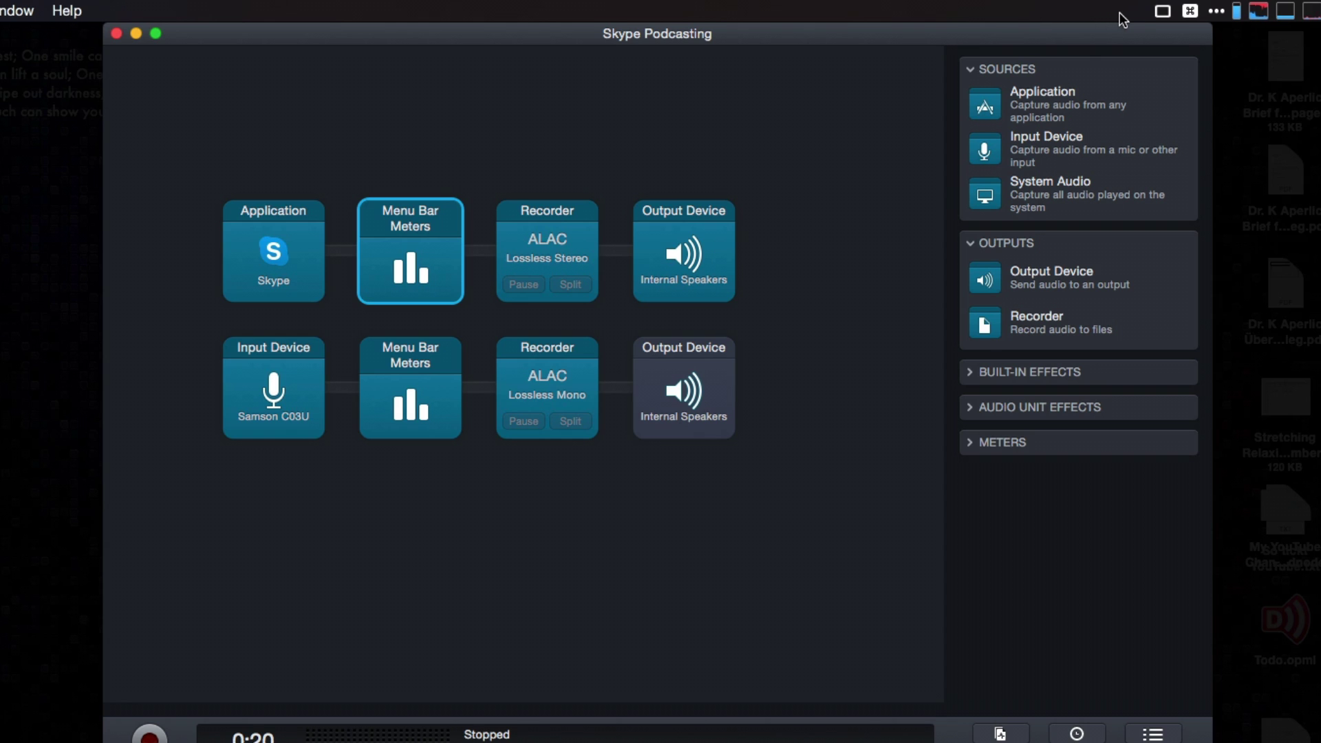
{"action": "left_click", "coordinate": [492, 568]}
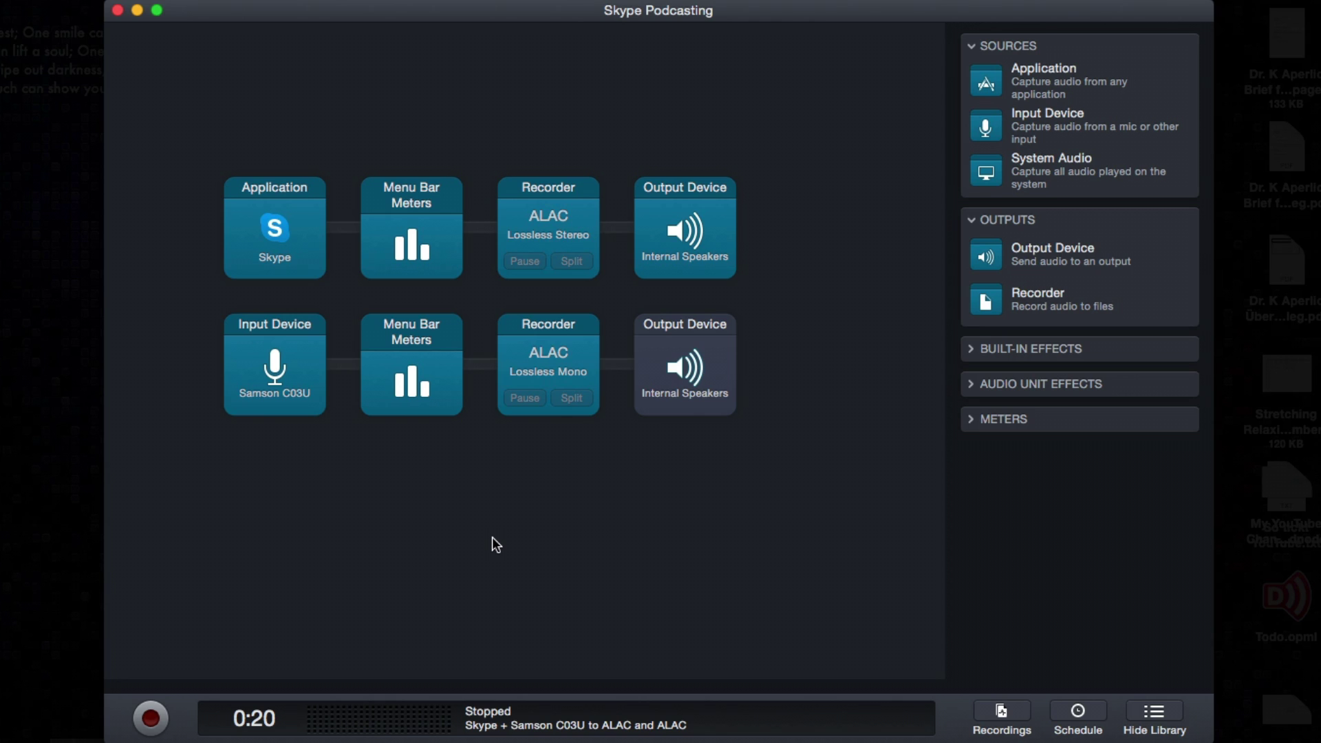
{"action": "left_click", "coordinate": [271, 391]}
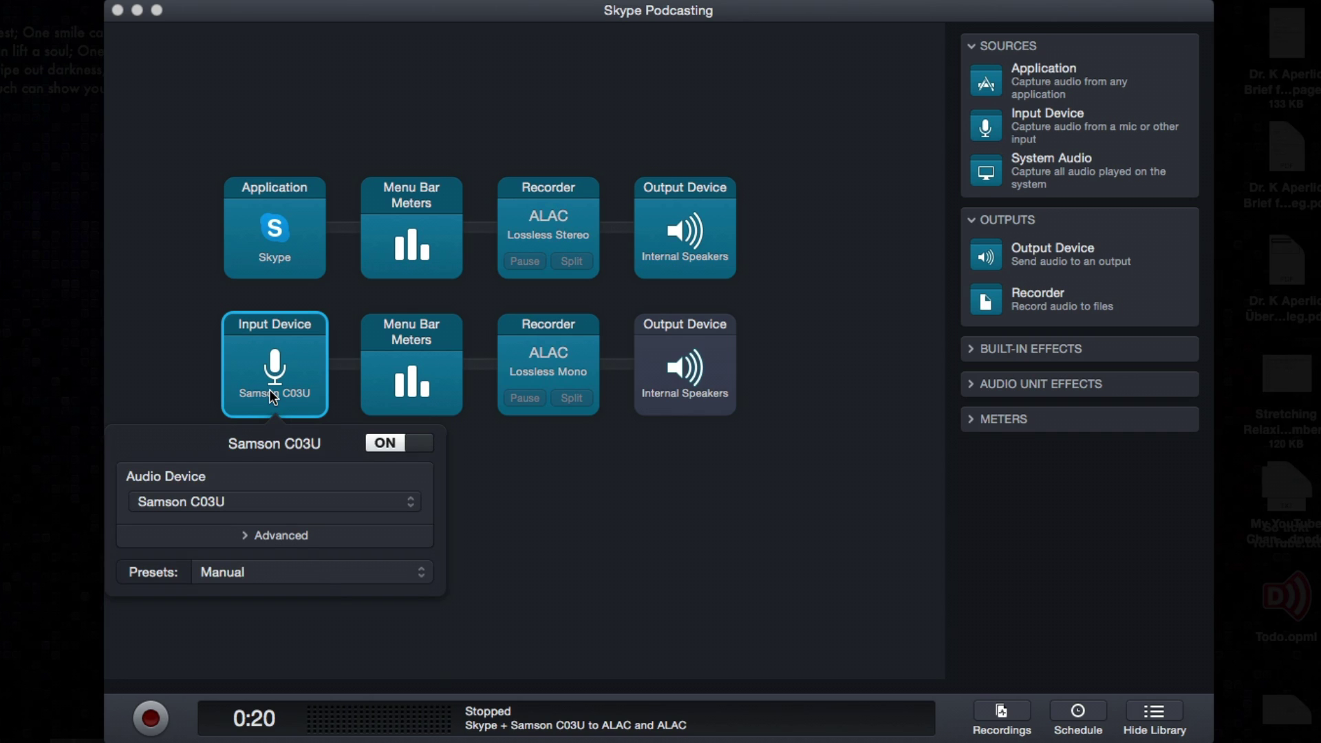
{"action": "left_click", "coordinate": [576, 340]}
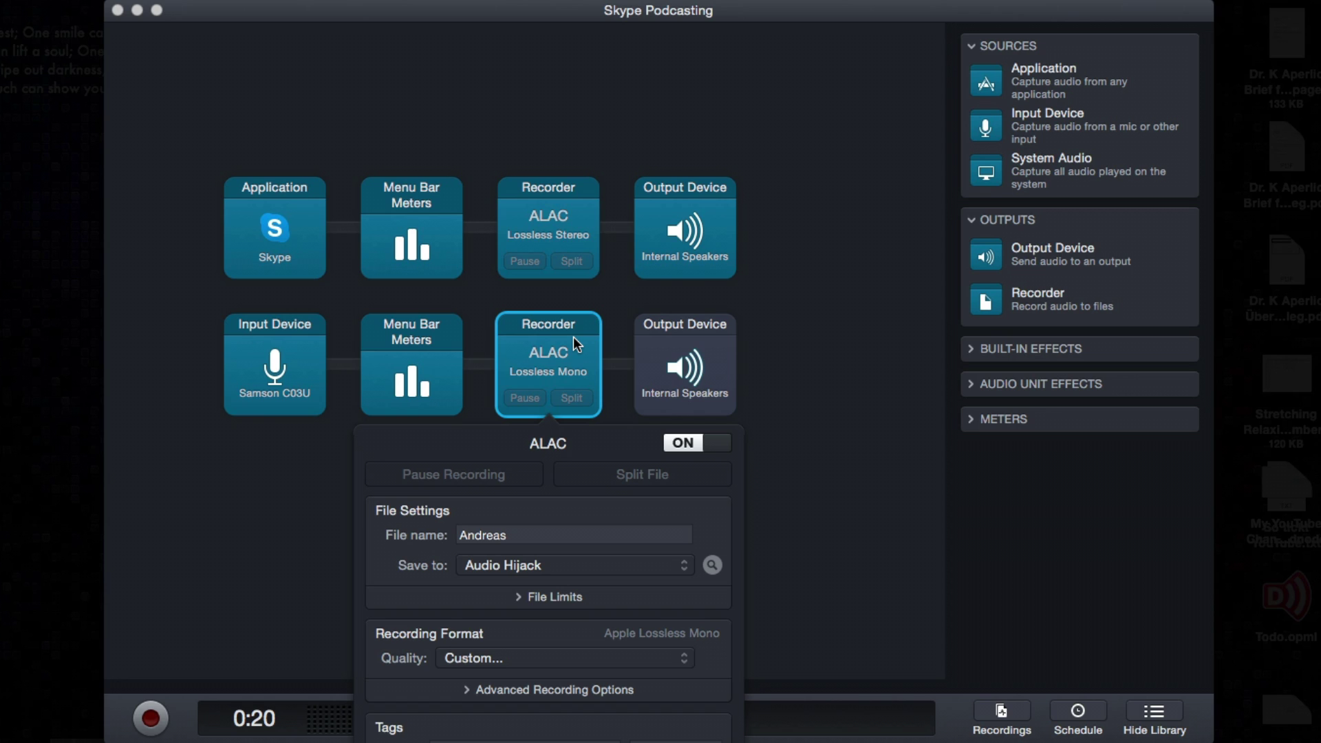
{"action": "left_click", "coordinate": [573, 337]}
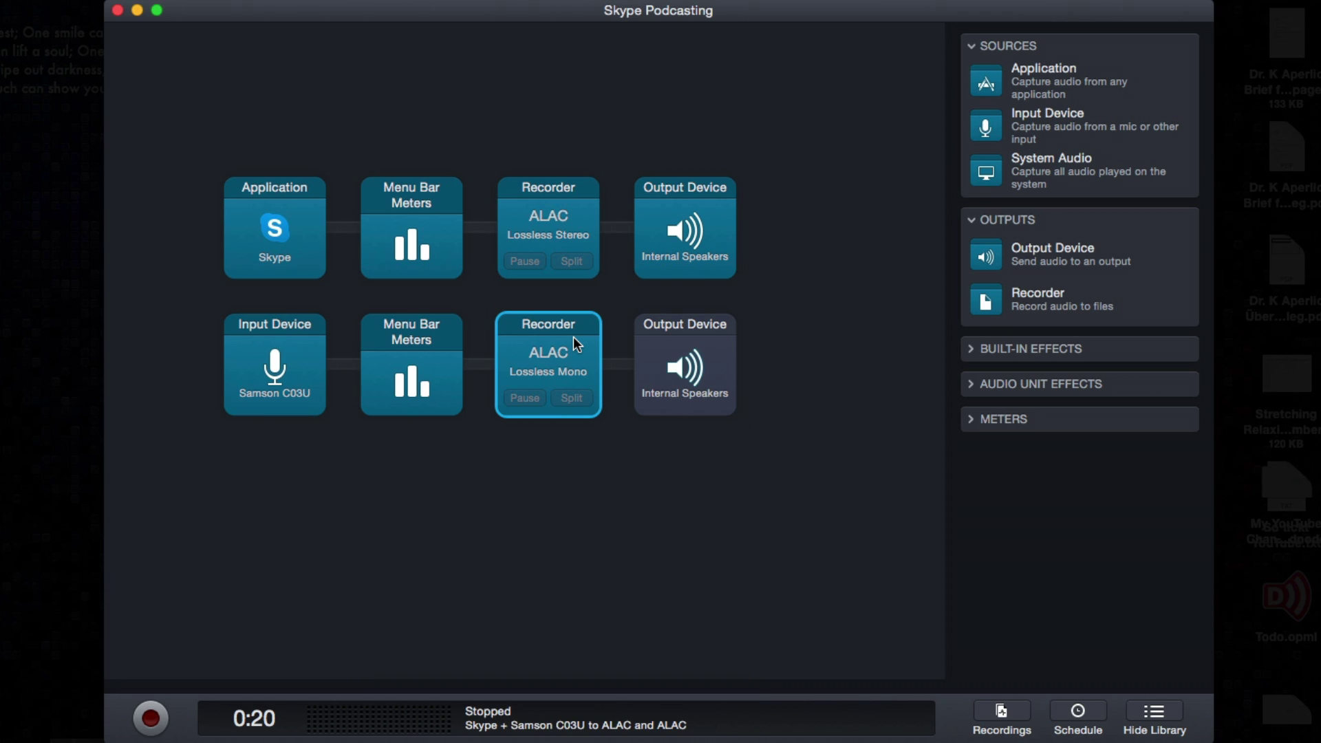
{"action": "left_click", "coordinate": [674, 380]}
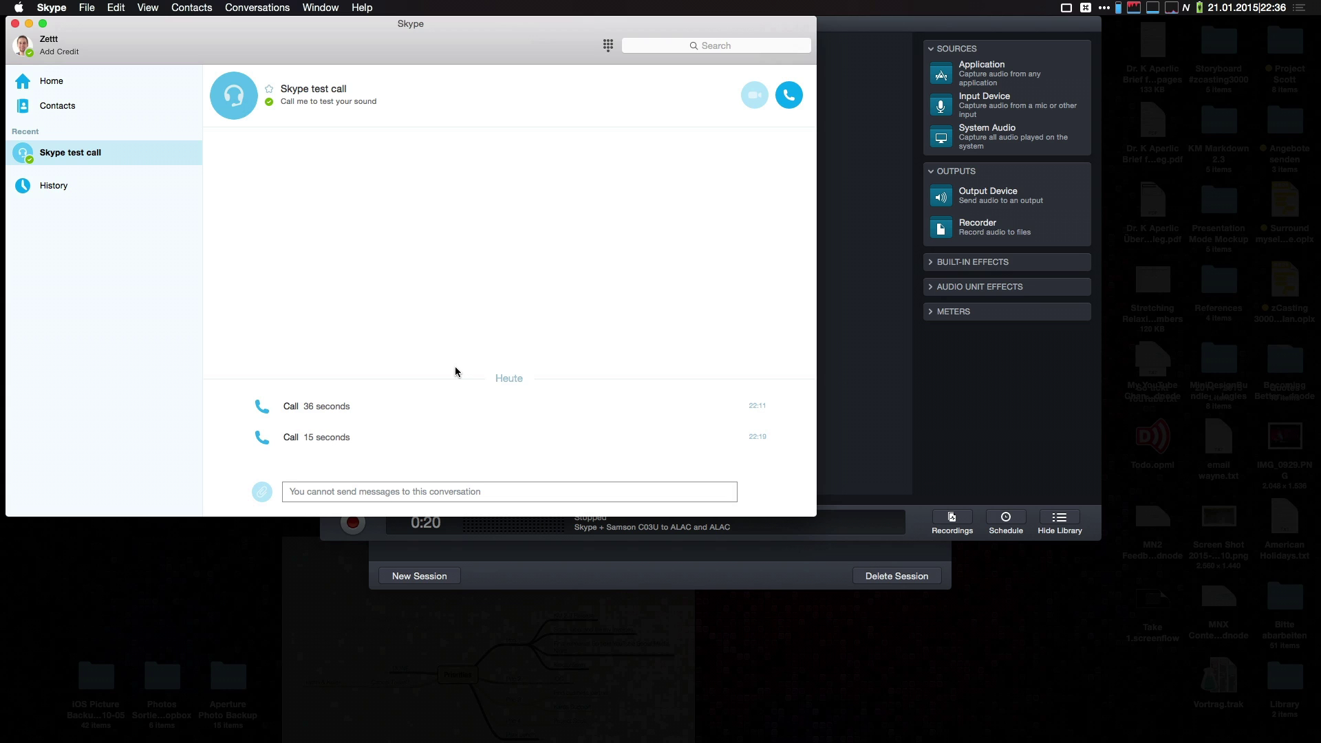
Place the Skype test call from Skype, then return to the Skype Podcasting session.
{"action": "left_click", "coordinate": [856, 367]}
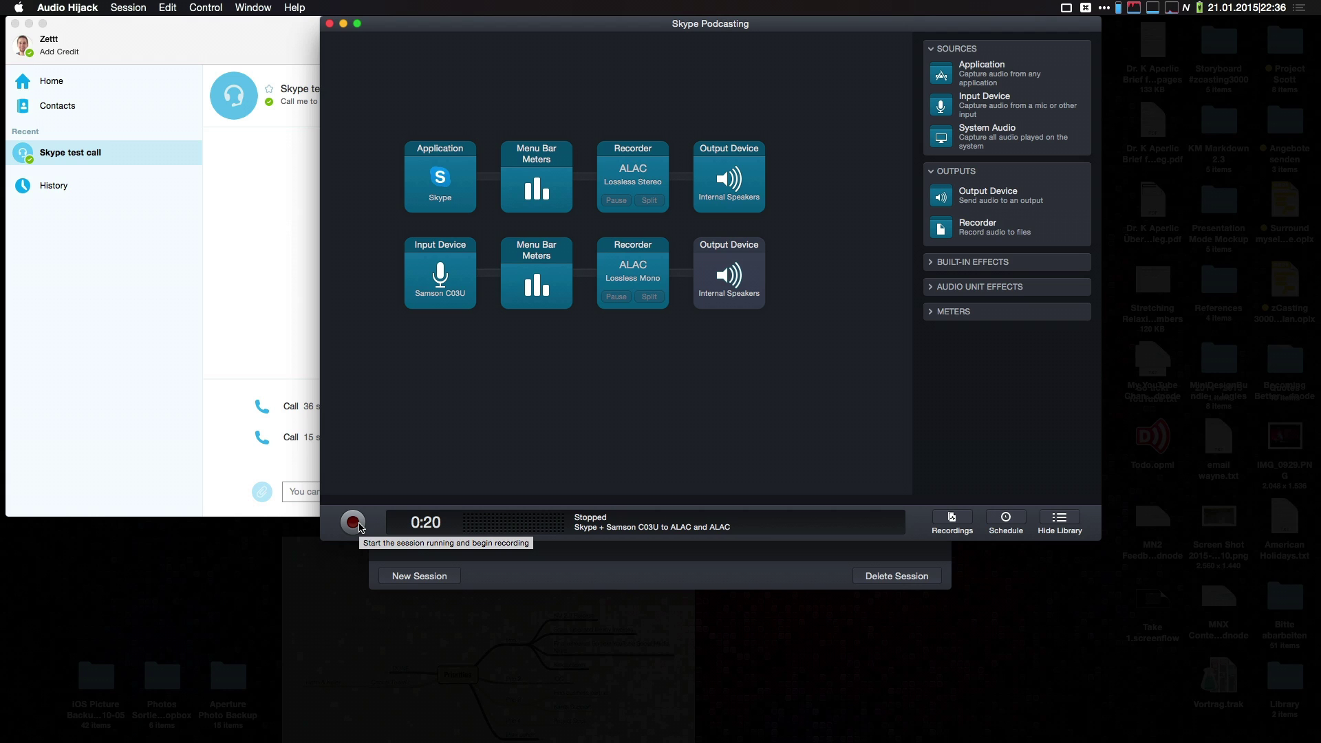
{"action": "left_click", "coordinate": [282, 335]}
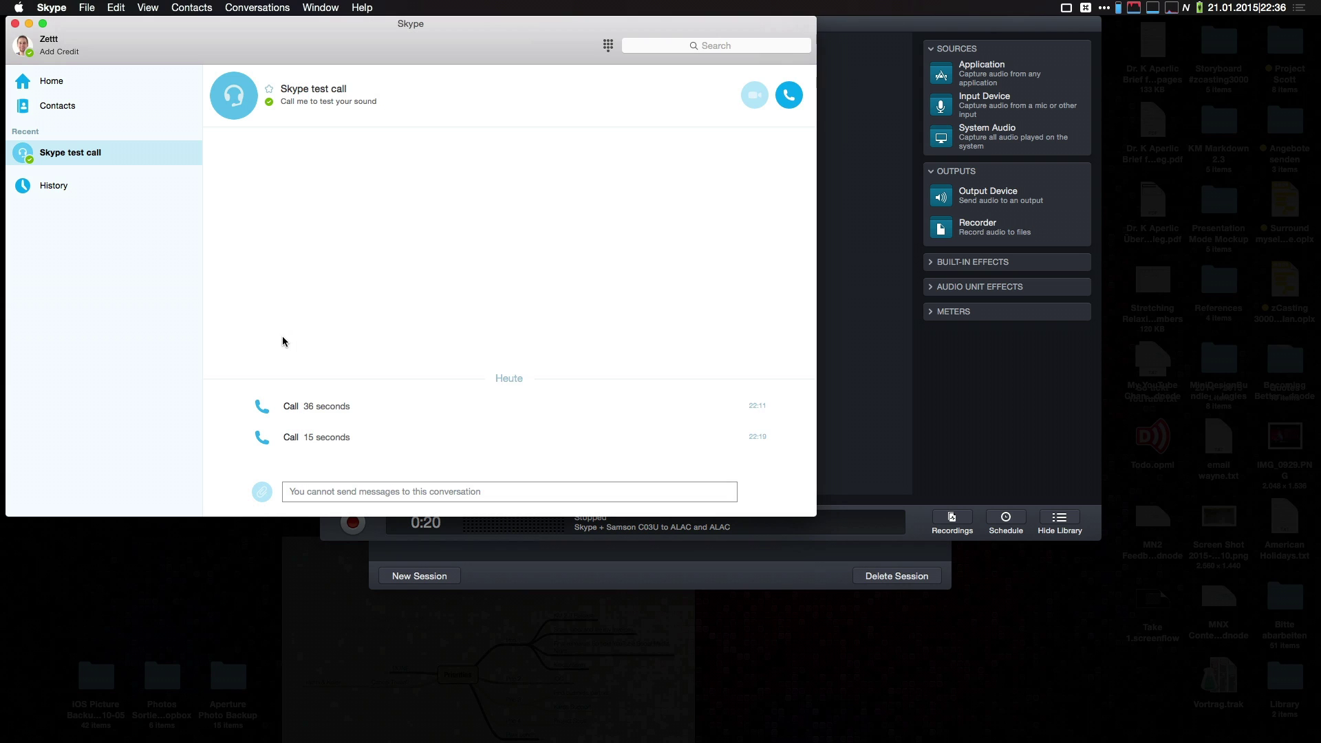
{"action": "left_click", "coordinate": [790, 94]}
{"action": "left_click", "coordinate": [842, 322]}
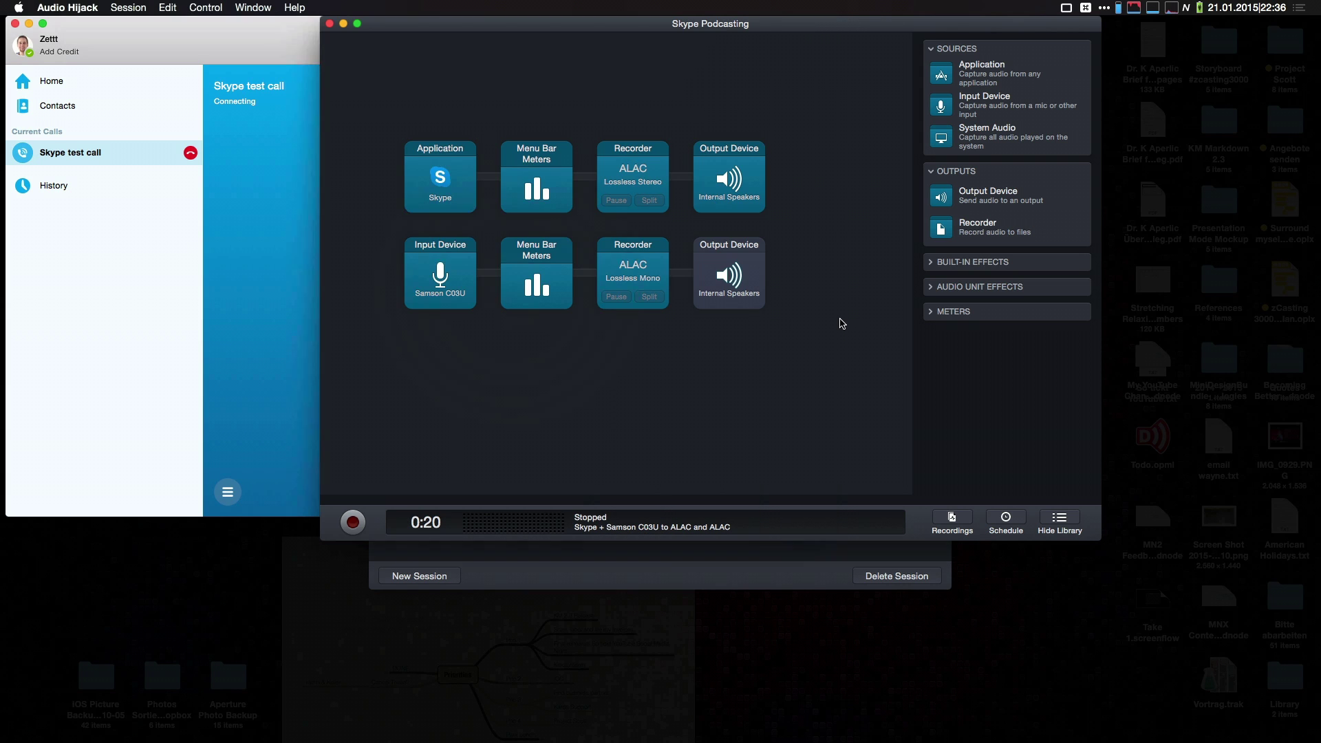
Start recording the Skype call and Samson C03U mic, briefly checking the menu-bar meters.
{"action": "left_click", "coordinate": [352, 523]}
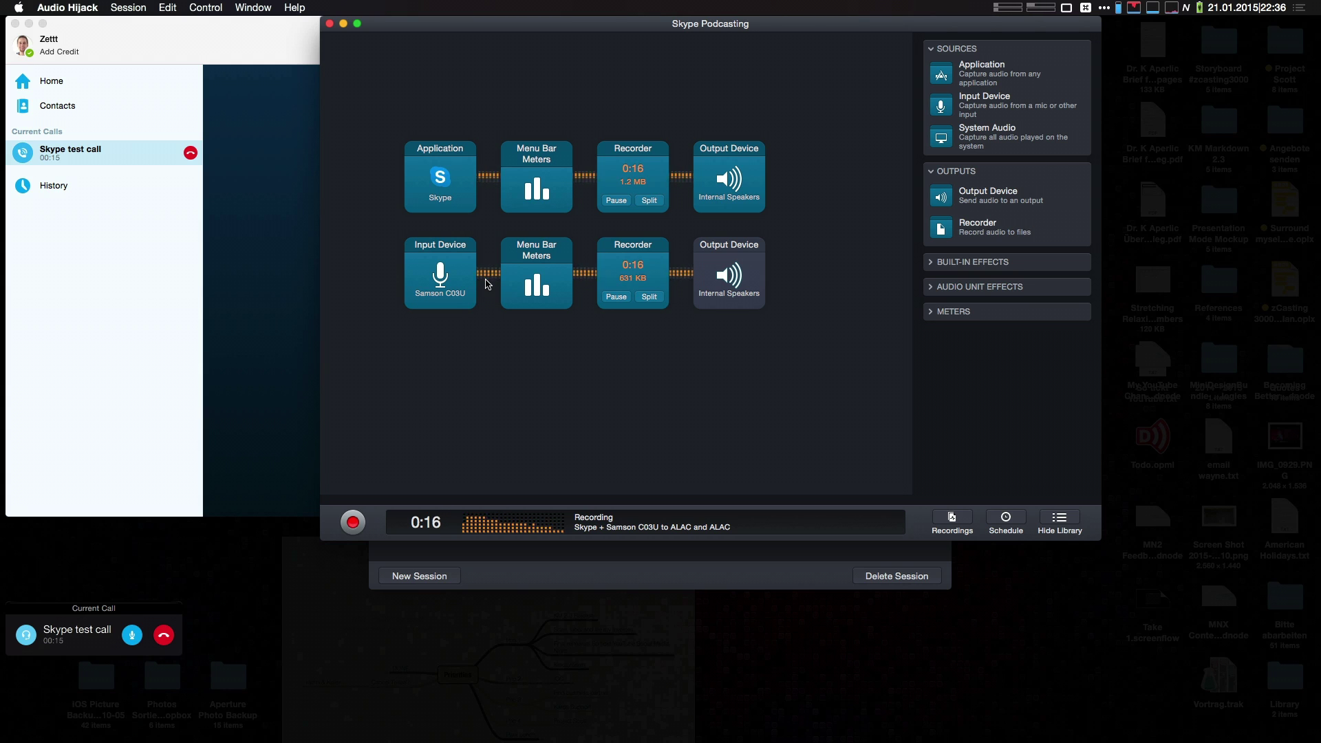
{"action": "left_click", "coordinate": [1007, 7]}
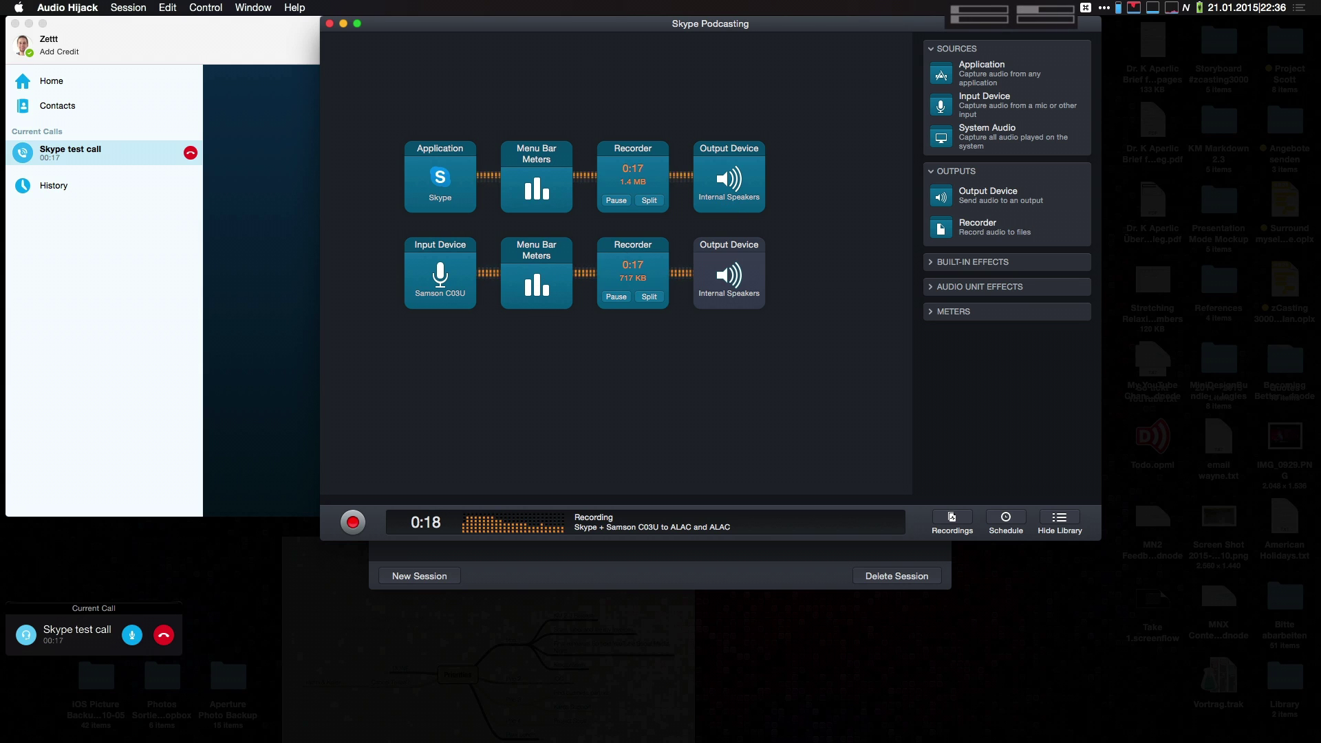
{"action": "left_click", "coordinate": [1004, 20]}
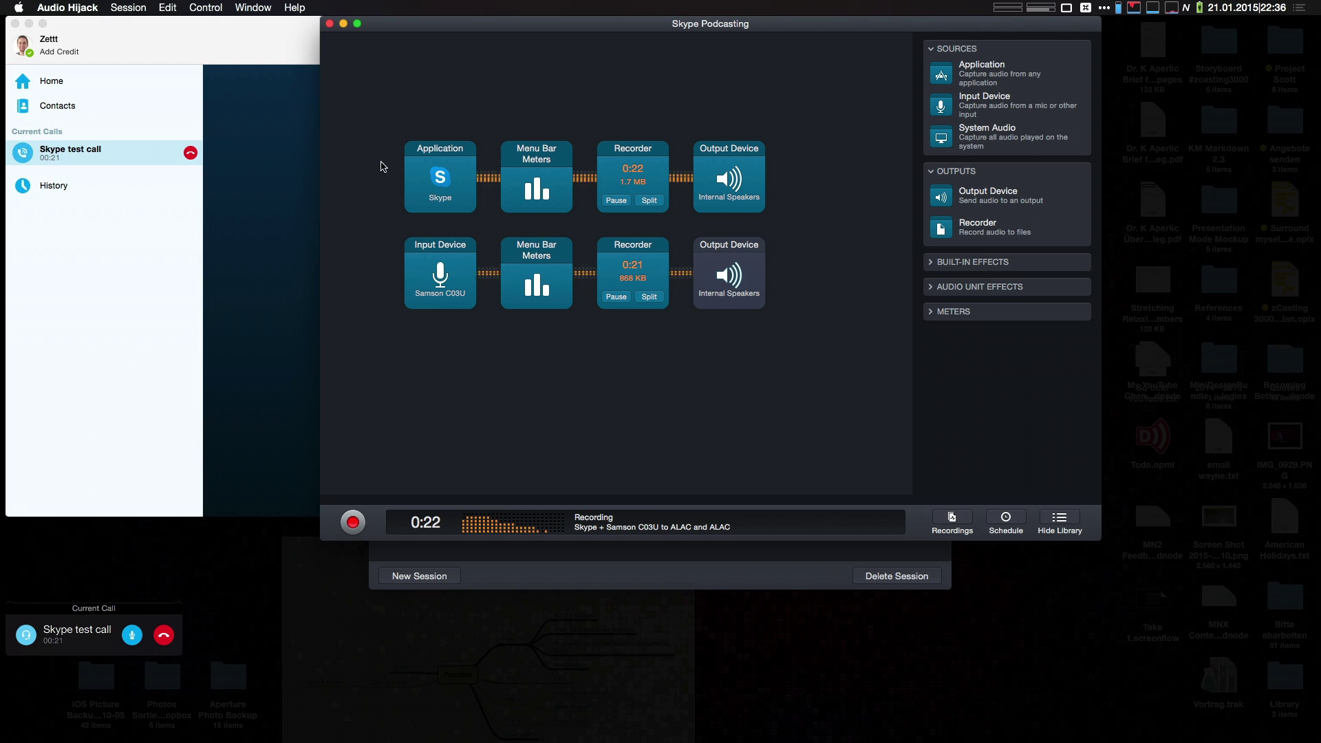
Hang up the Skype test call and stop the recording at 0:32.
{"action": "left_click", "coordinate": [304, 154]}
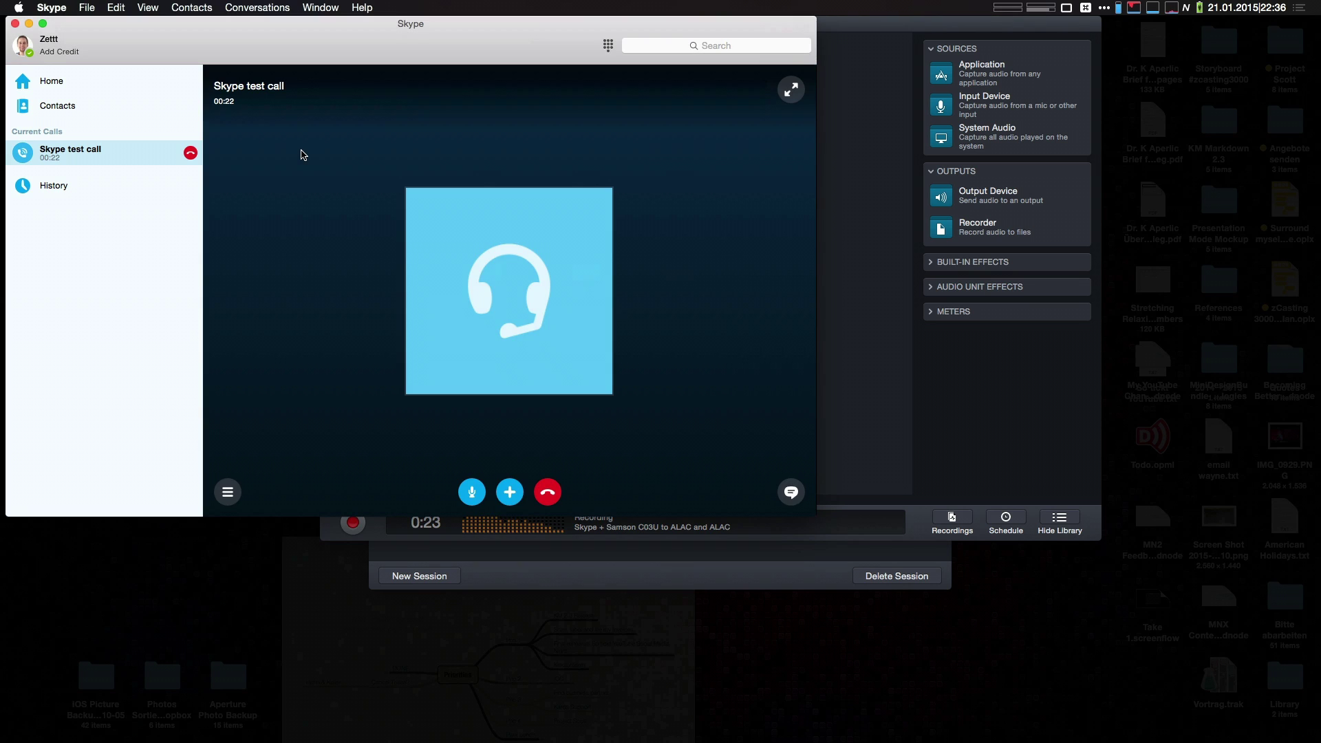
{"action": "left_click", "coordinate": [189, 153]}
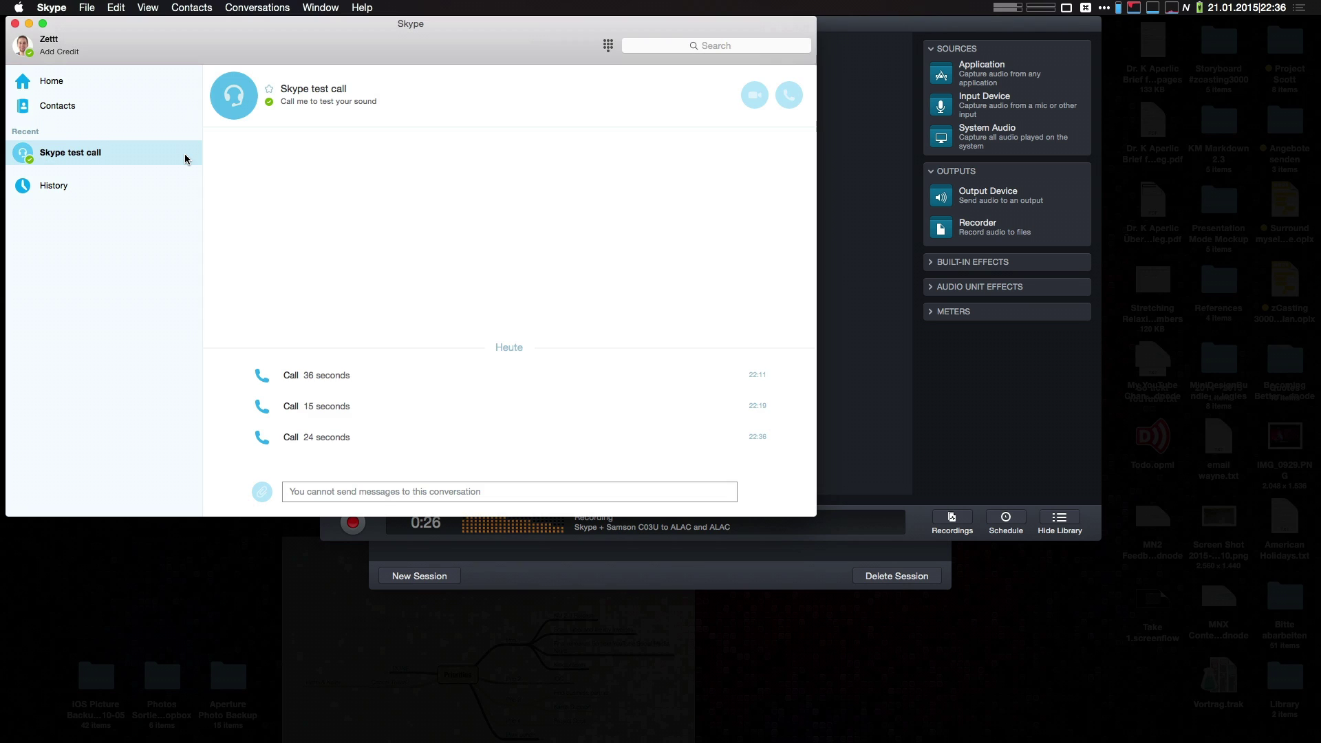
{"action": "left_click", "coordinate": [886, 377]}
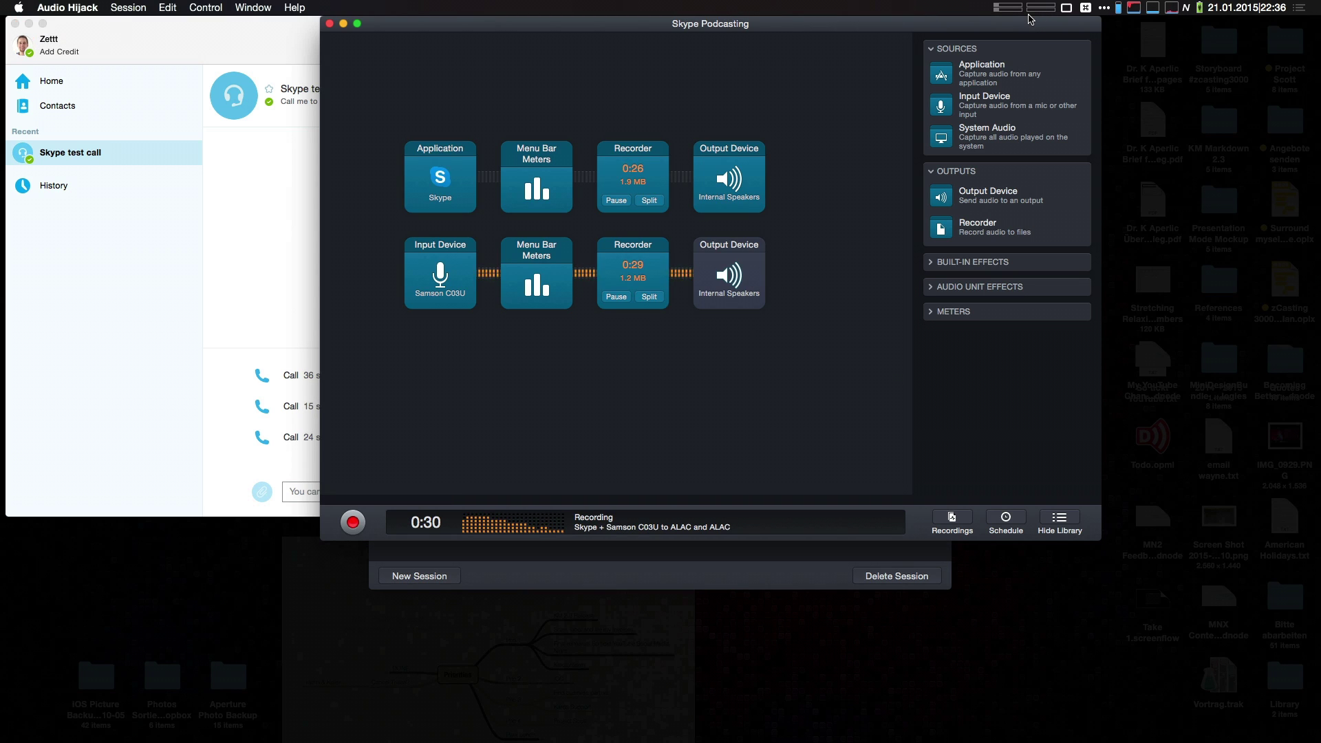
{"action": "left_click", "coordinate": [358, 533]}
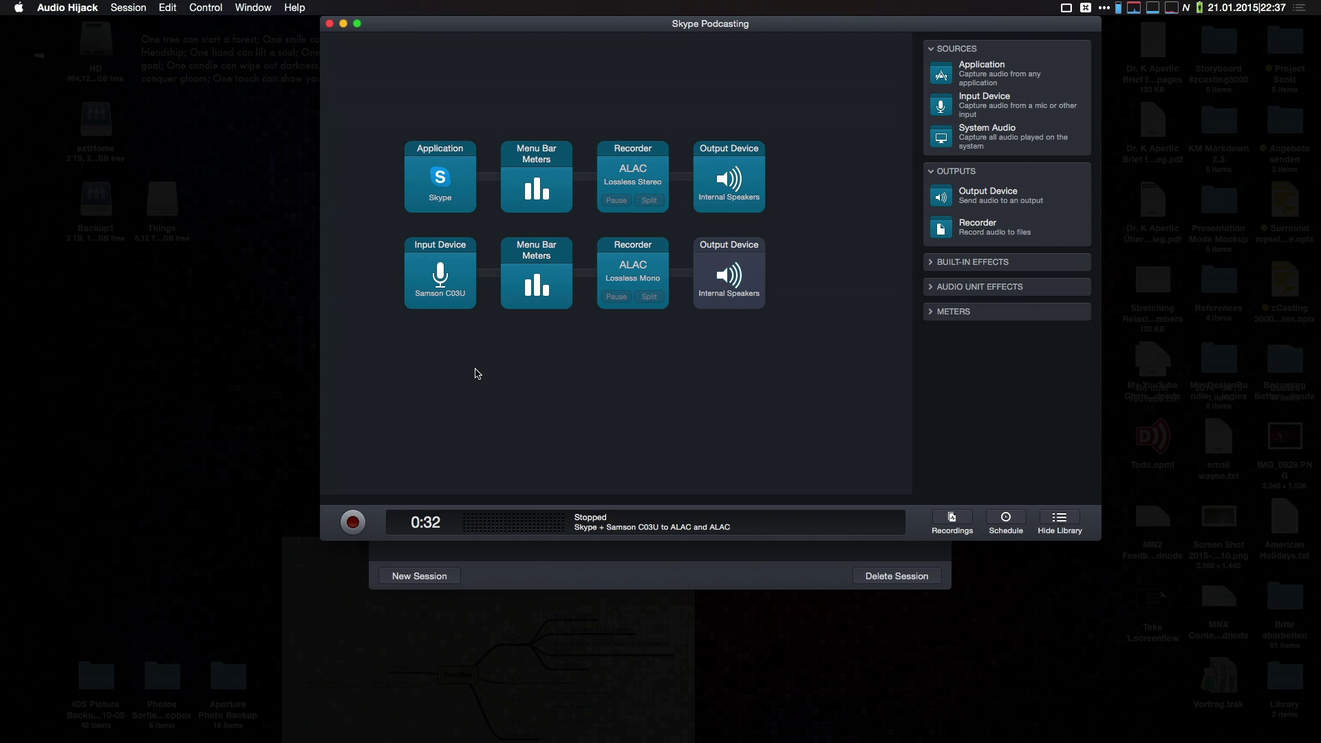